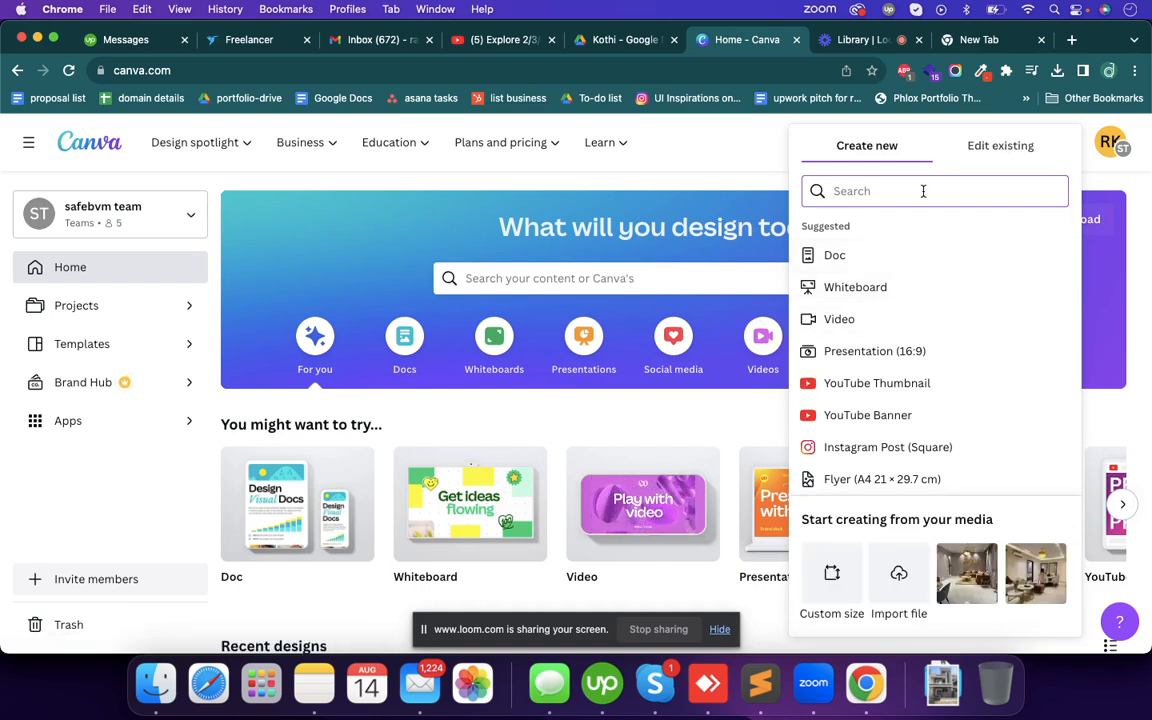
- Create a new YouTube Thumbnail design by searching the design types for "youtube"
click(687, 169)
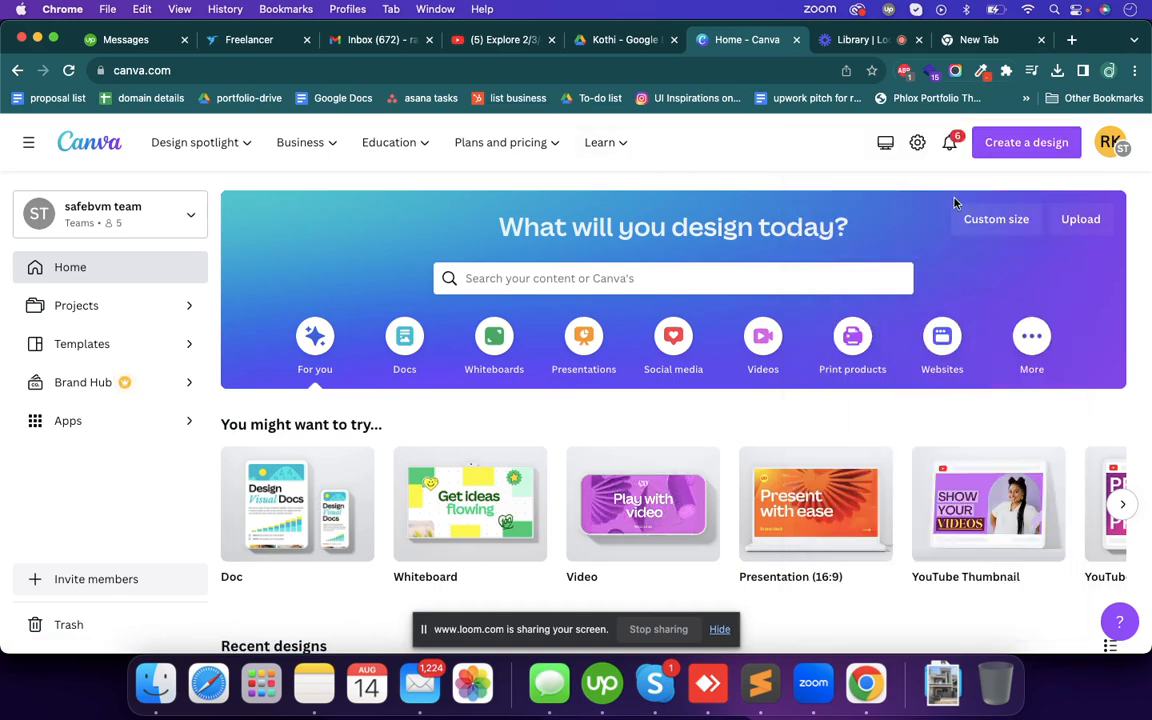
click(1013, 146)
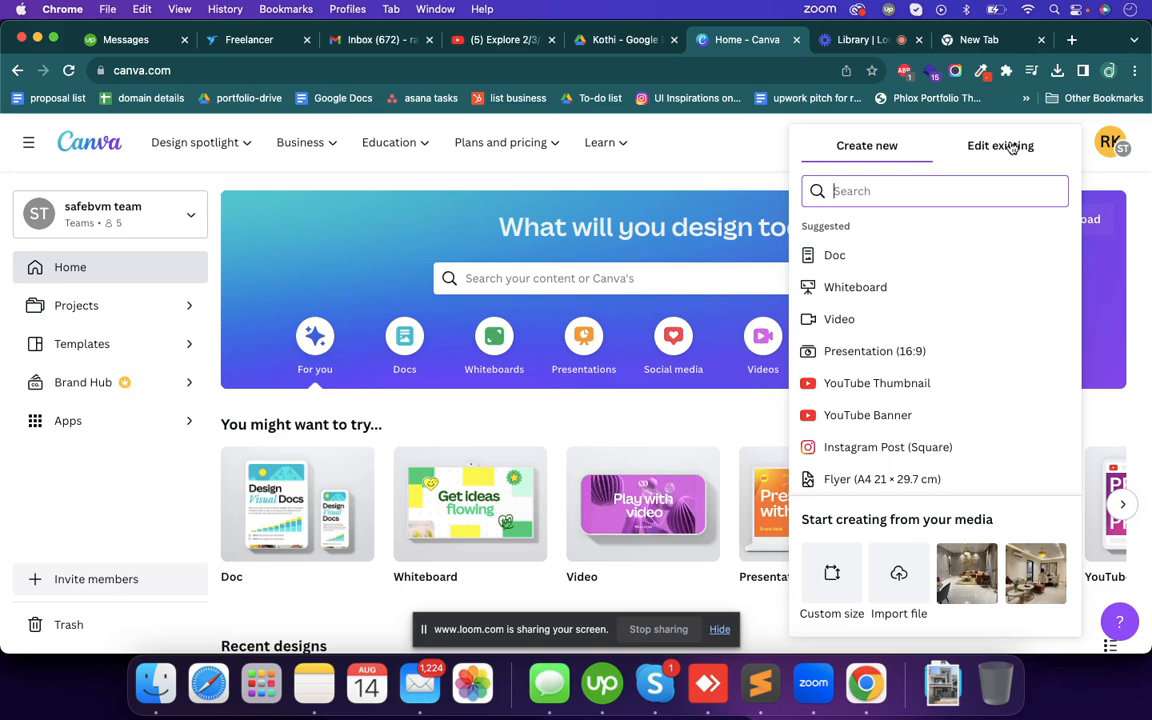
text(yo)
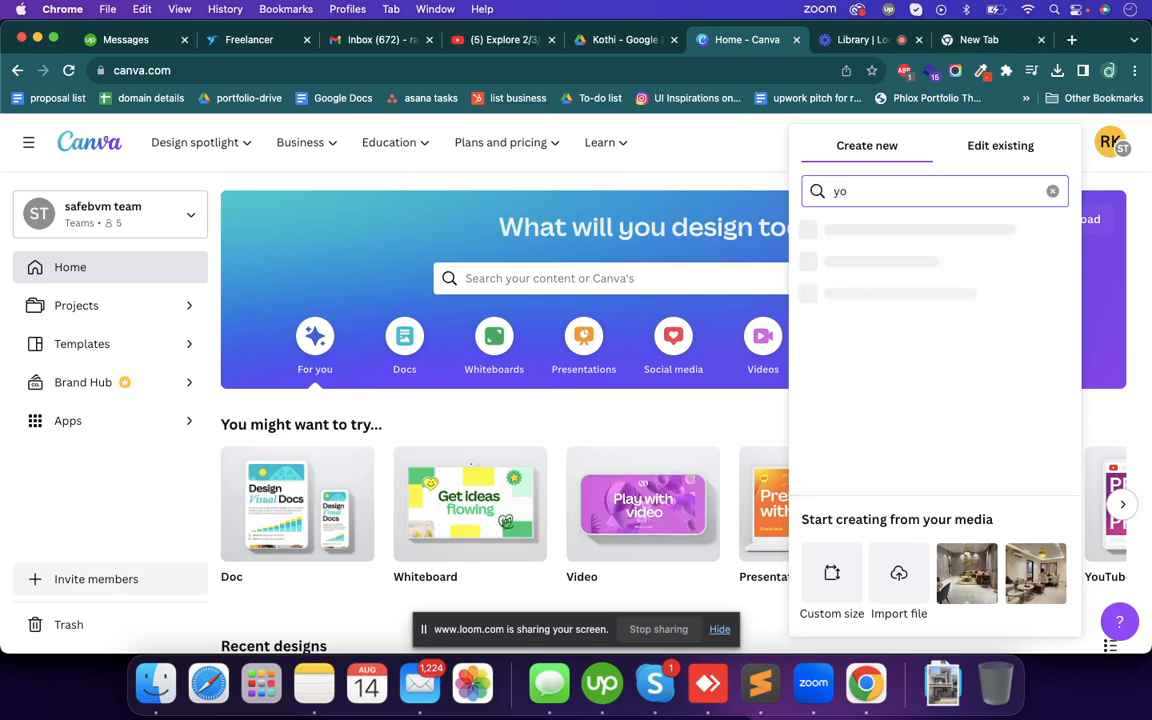
text(utube)
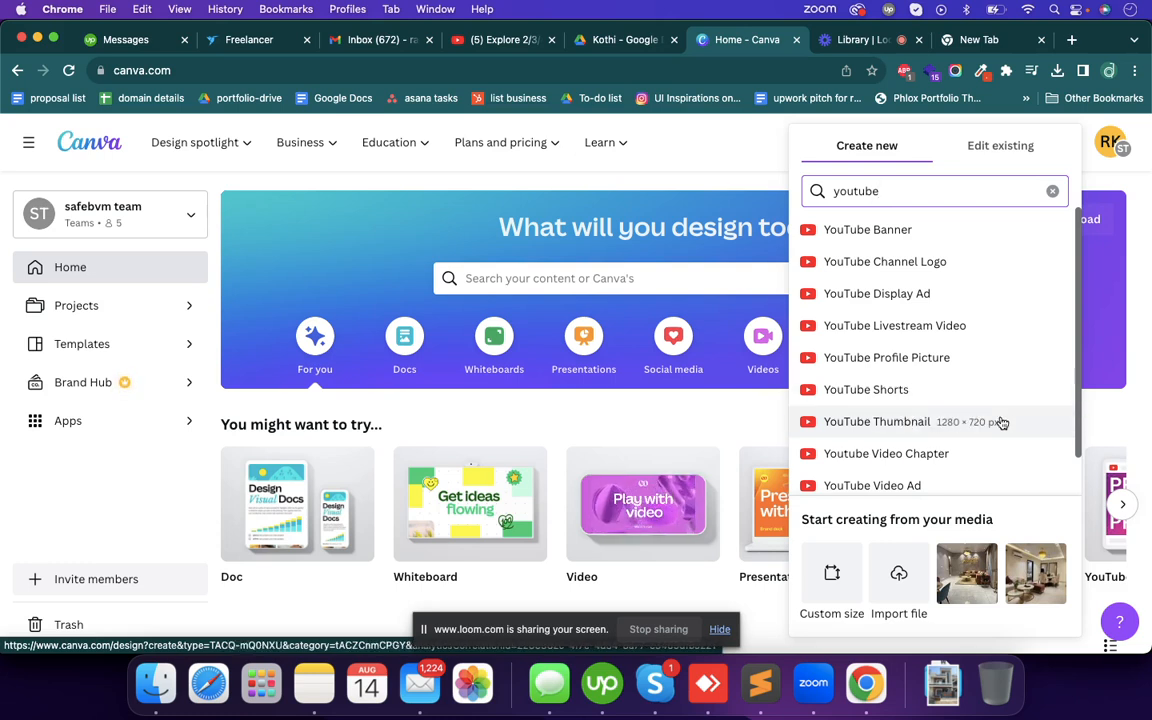
click(885, 424)
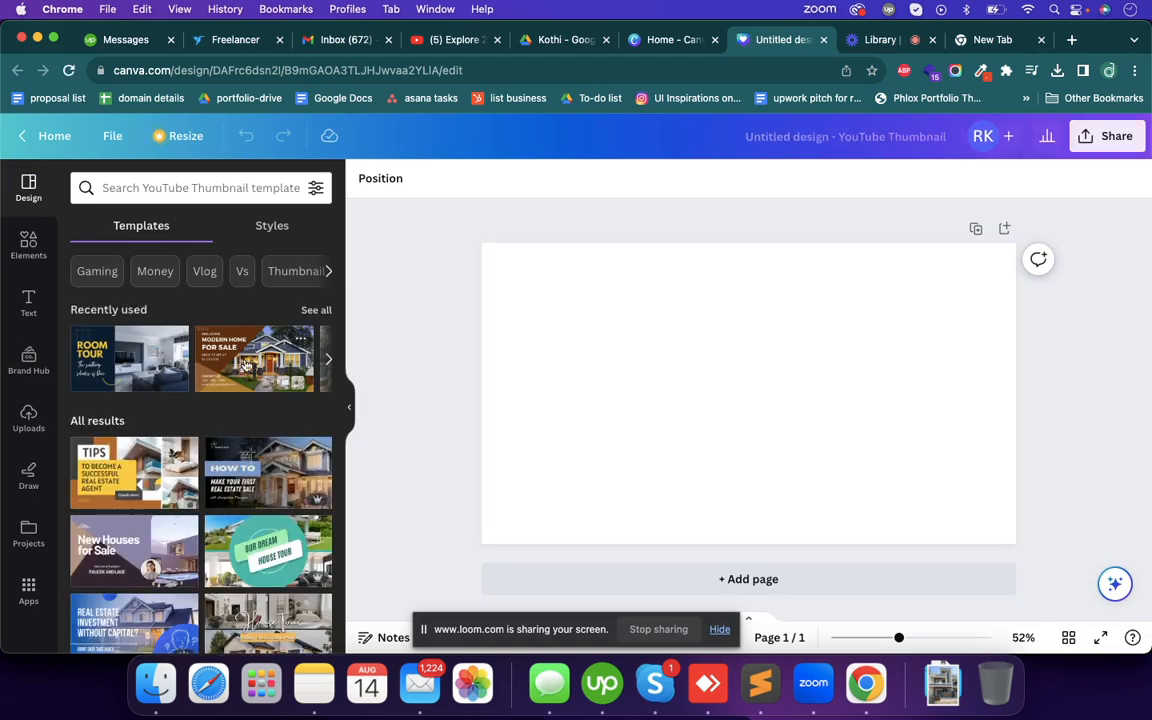
- Apply the recently used navy blue "Room Tour" template to the blank thumbnail page
scroll(270, 470, down, 3)
scroll(273, 485, up, 3)
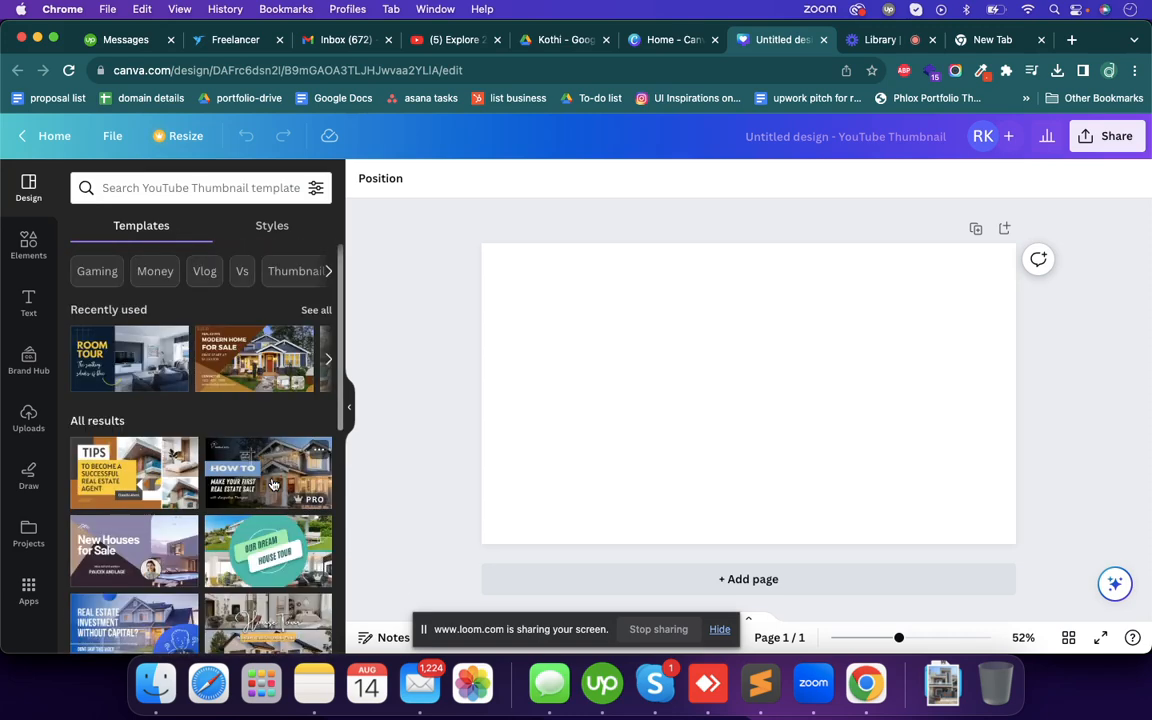
click(144, 373)
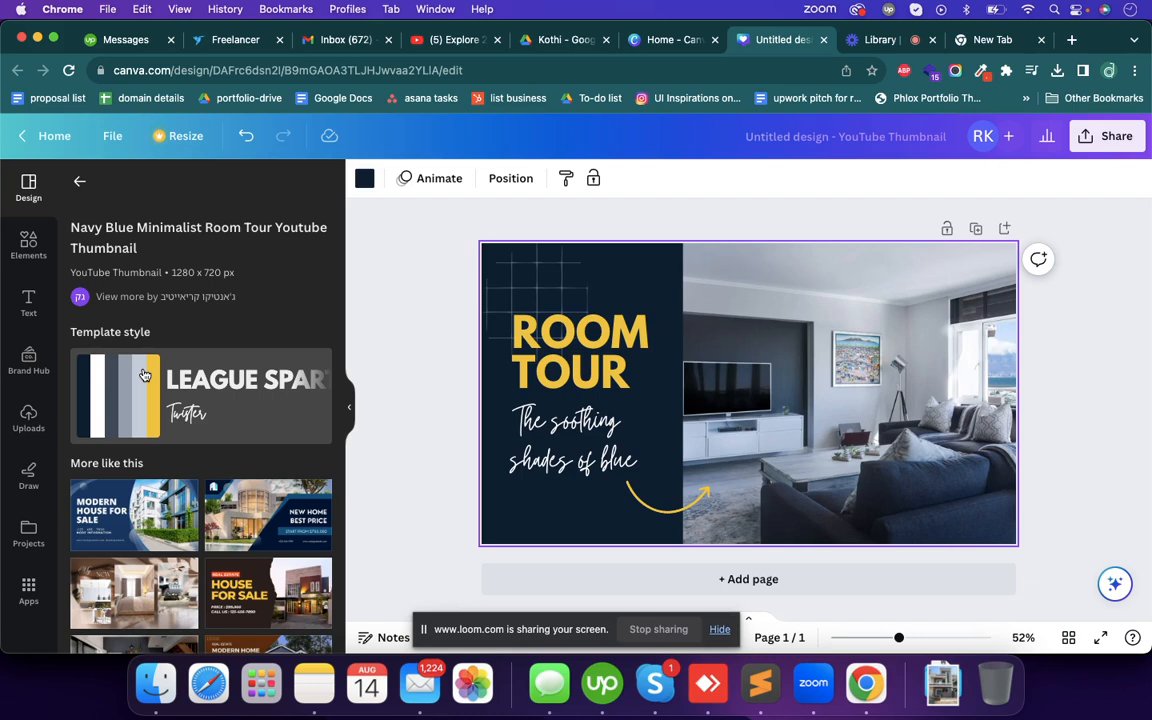
- Replace the "ROOM TOUR" heading with "388 Gaj" copied from the note in Notes, and widen its text box to fit one line
click(520, 336)
click(596, 364)
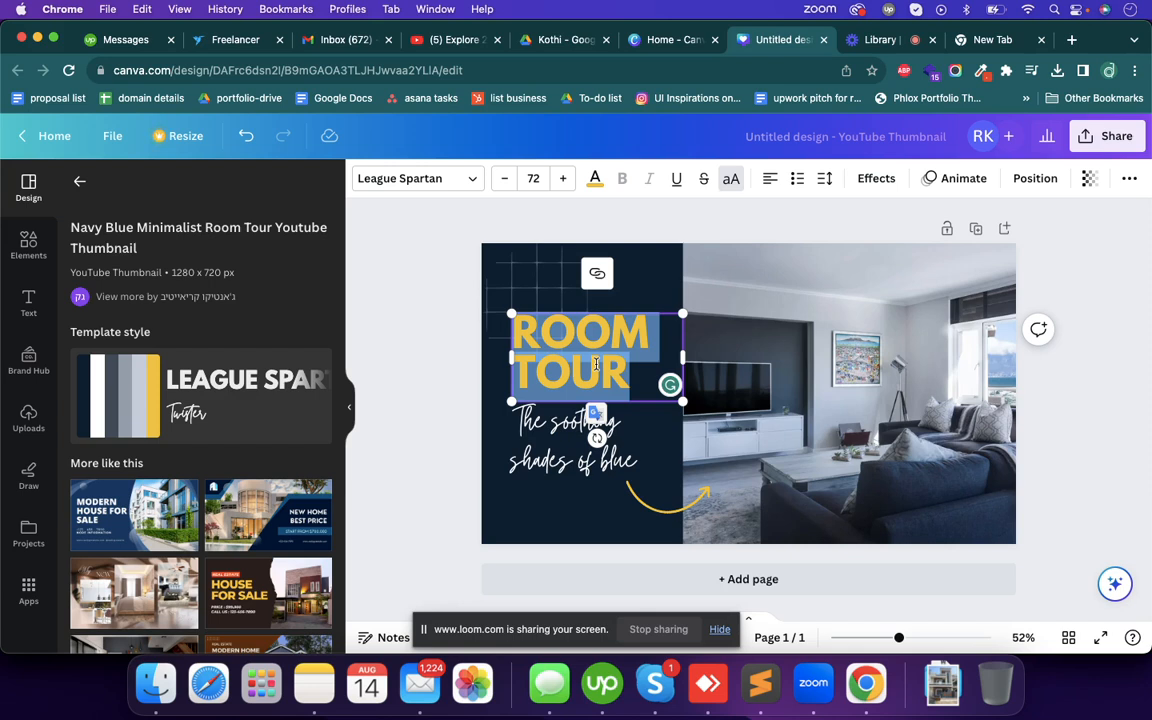
click(314, 687)
drag(437, 98, 335, 97)
key(super+c)
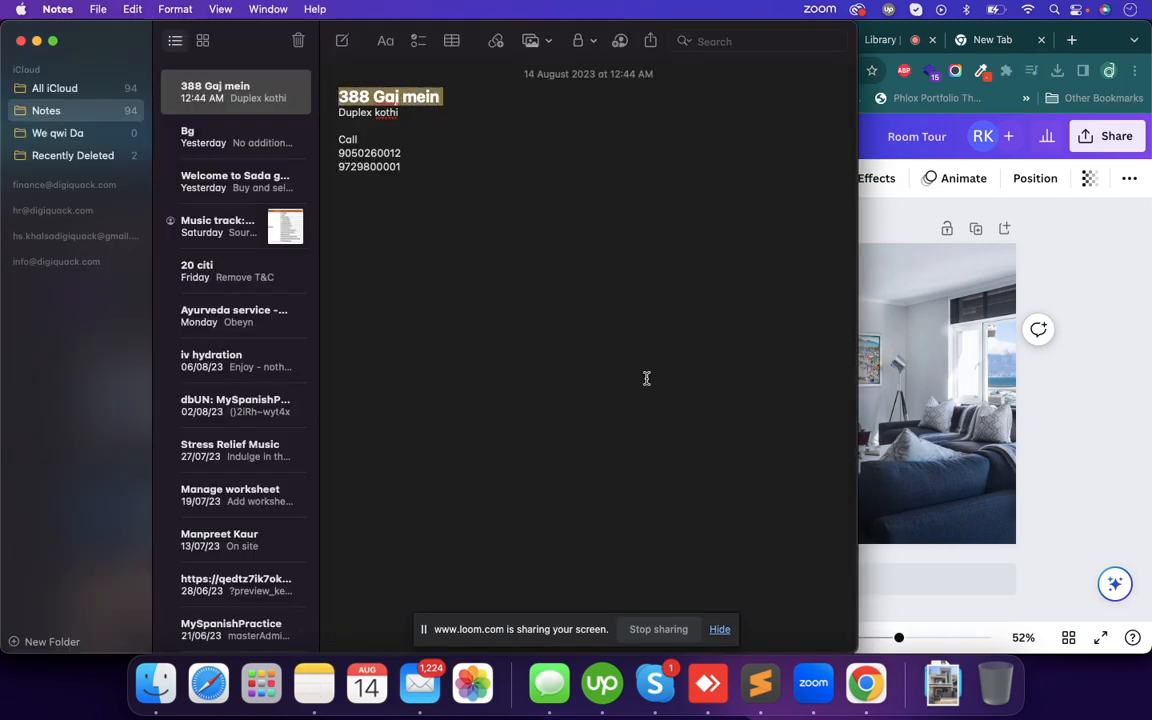
click(975, 348)
double_click(614, 364)
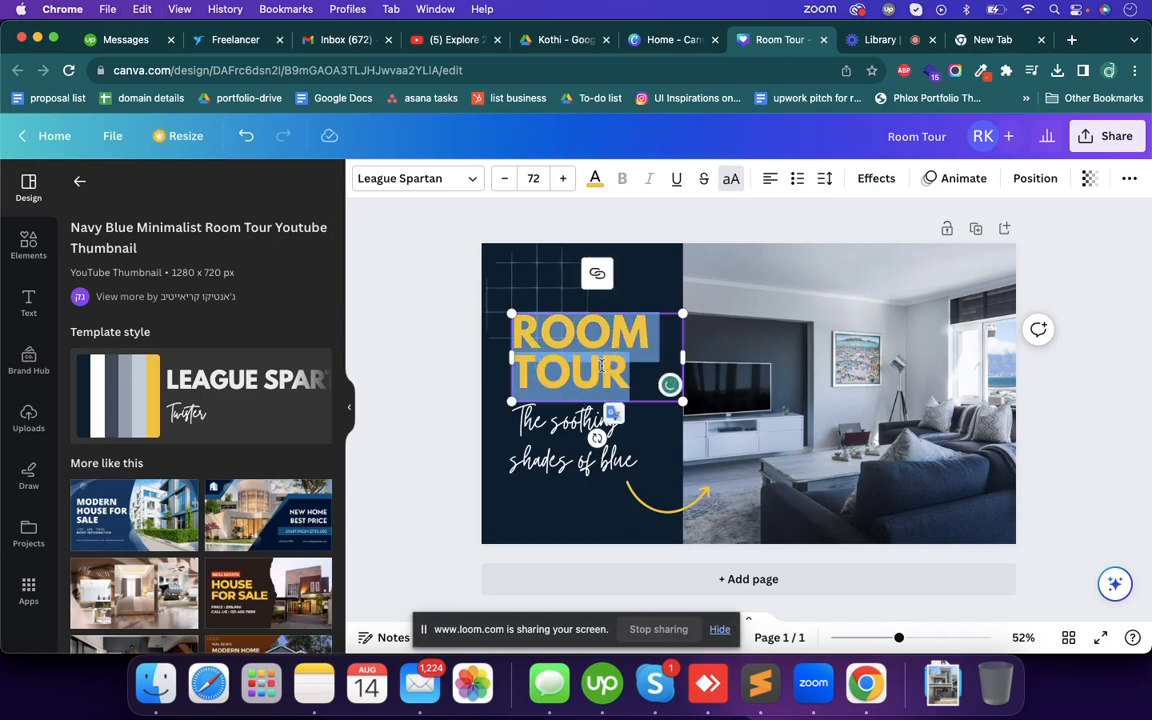
key(super+v)
key(BackSpace)
key(BackSpace)
key(BackSpace)
key(BackSpace)
key(BackSpace)
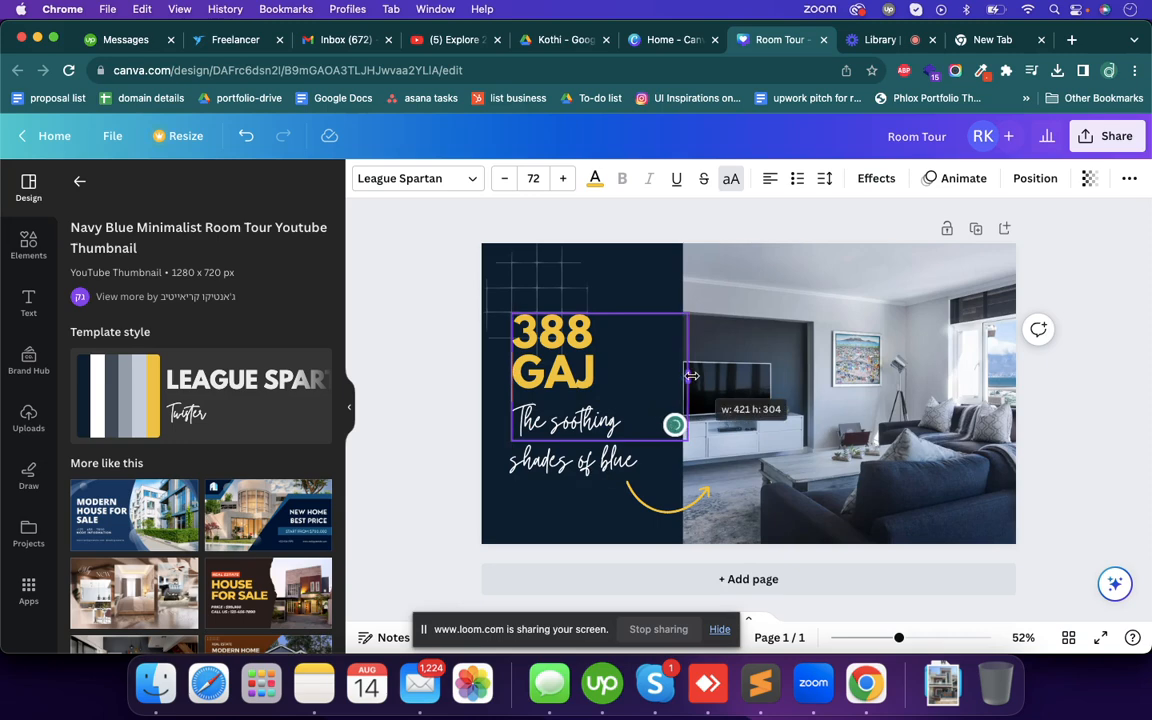
drag(683, 376, 693, 376)
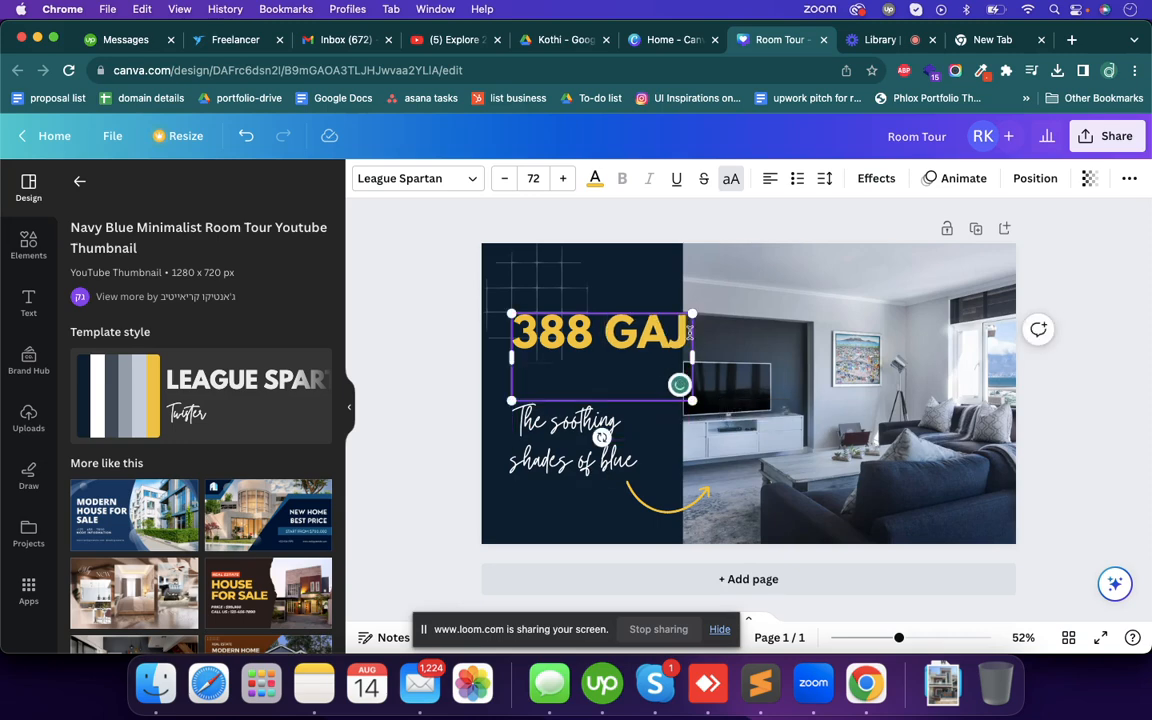
- Copy "Duplex kothi" from Notes and add it on a new line below "388 GAJ" in the Canva heading
key(super+Tab)
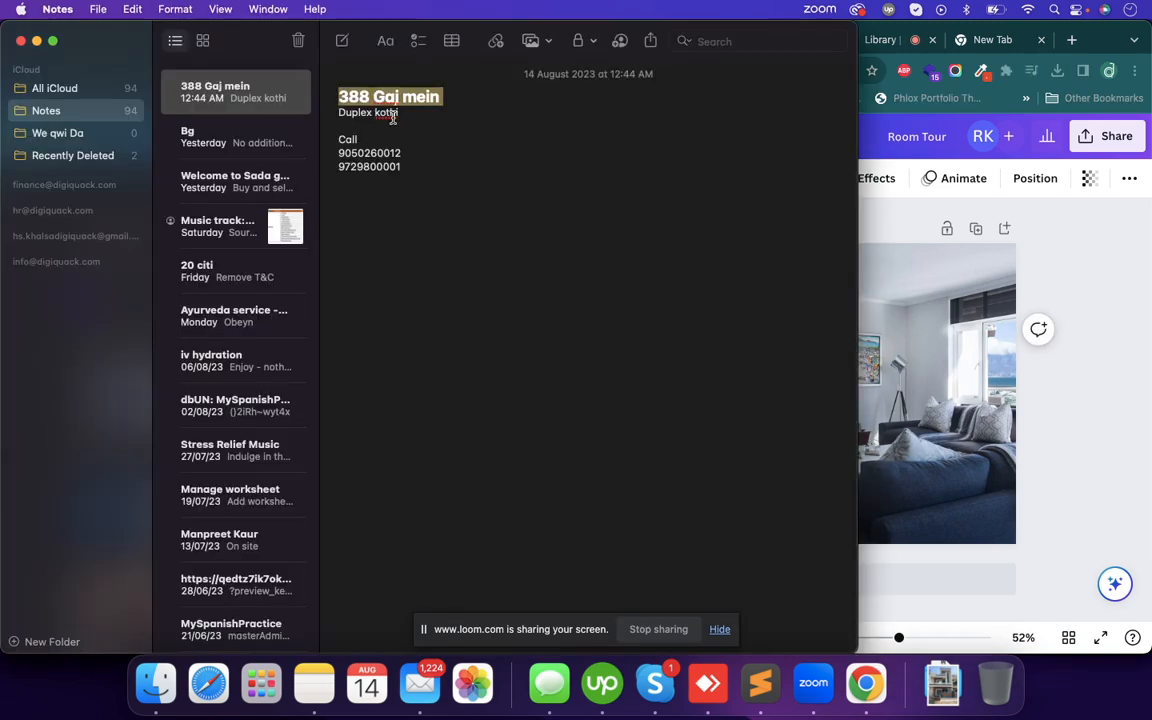
key(super+Tab)
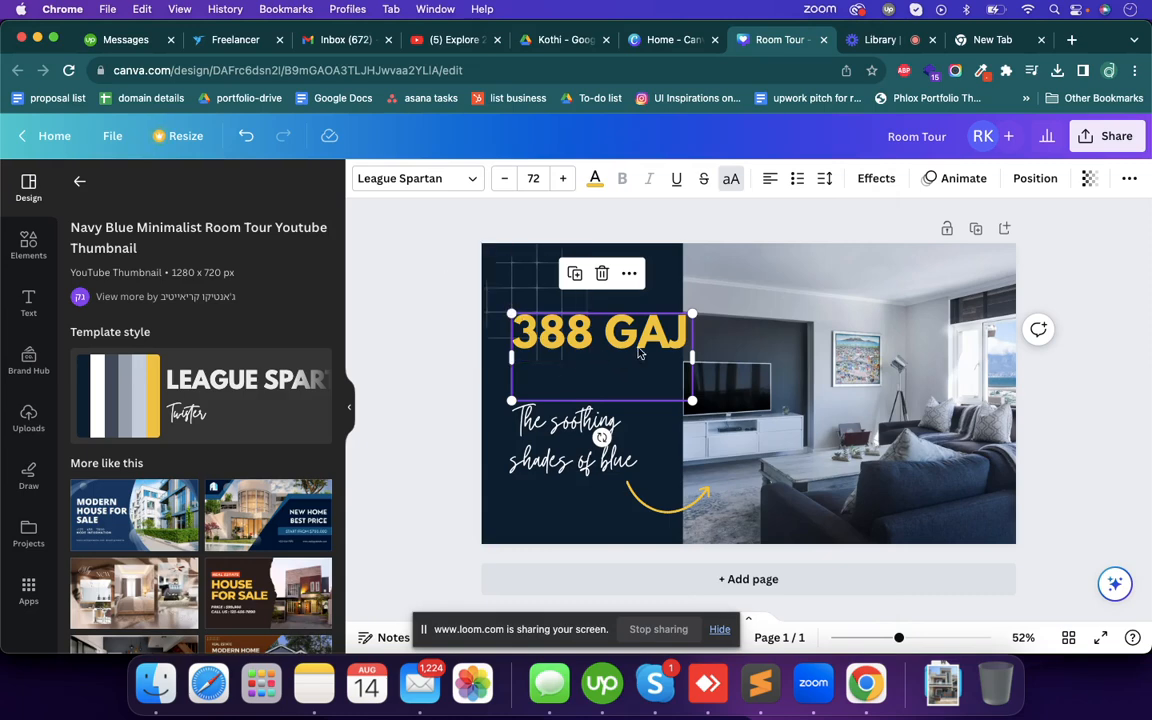
click(670, 338)
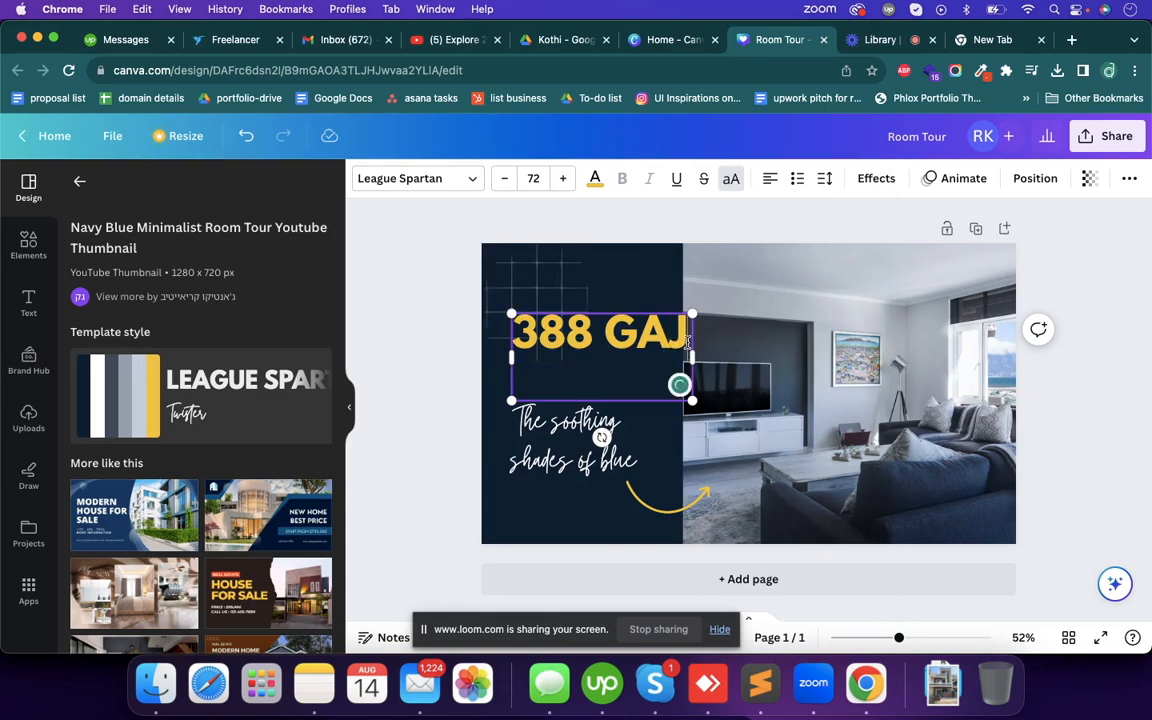
drag(679, 385, 679, 425)
key(super+Tab)
drag(401, 117, 338, 116)
key(super+c)
key(super+Tab)
click(683, 328)
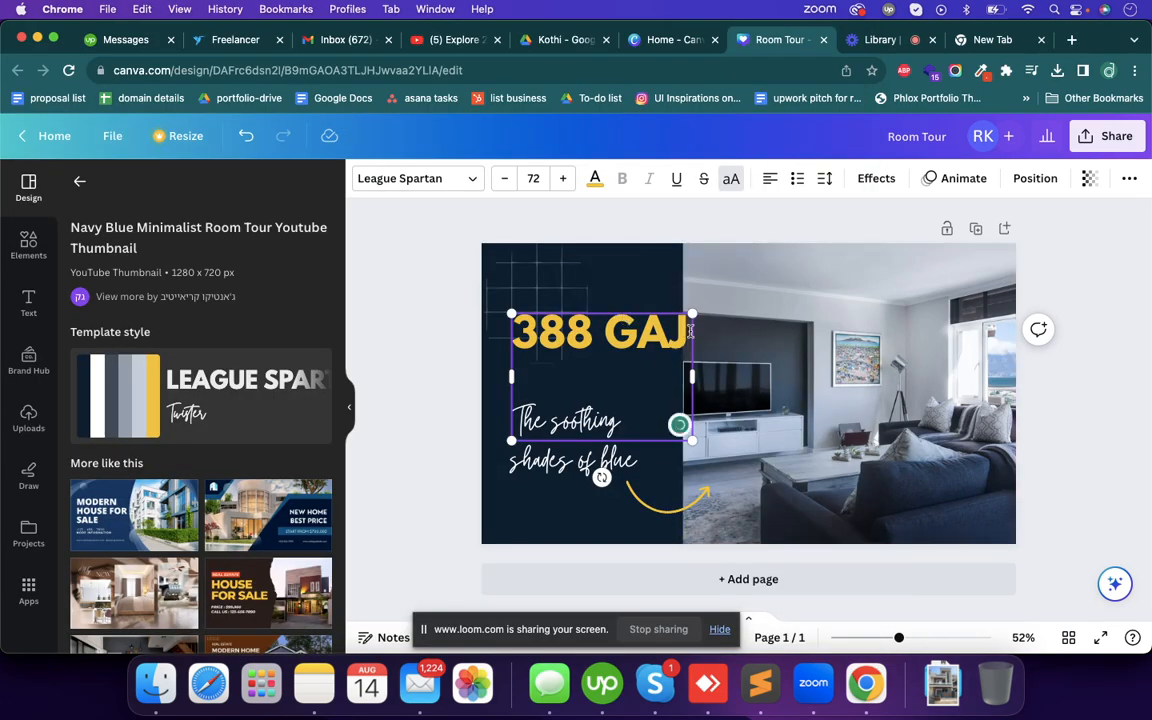
key(Return)
key(super+v)
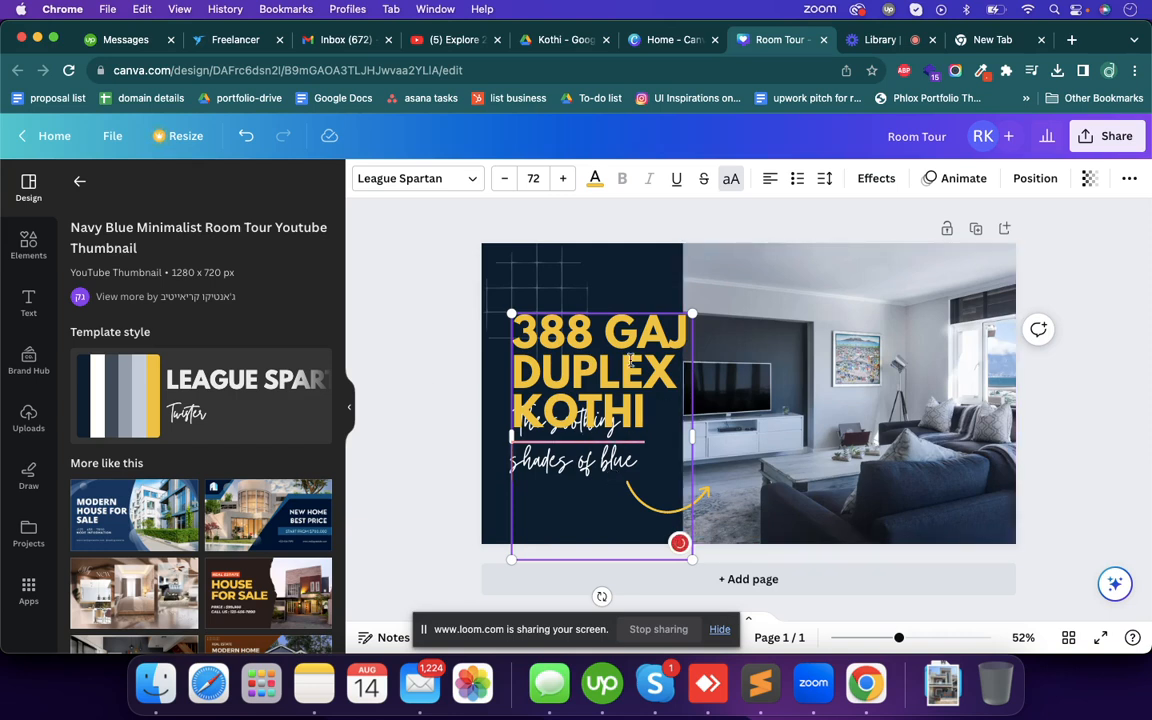
- Increase the line spacing of the whole "388 GAJ DUPLEX KOTHI" heading to about 1.2
click(407, 439)
click(607, 411)
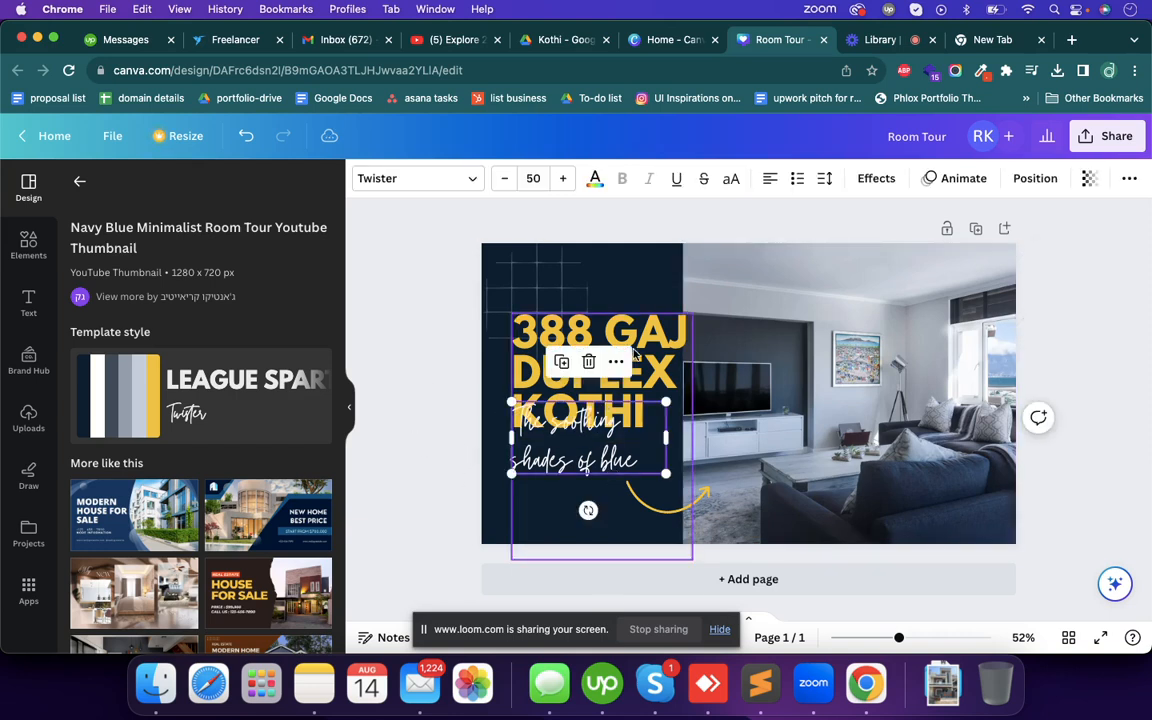
click(669, 362)
double_click(665, 365)
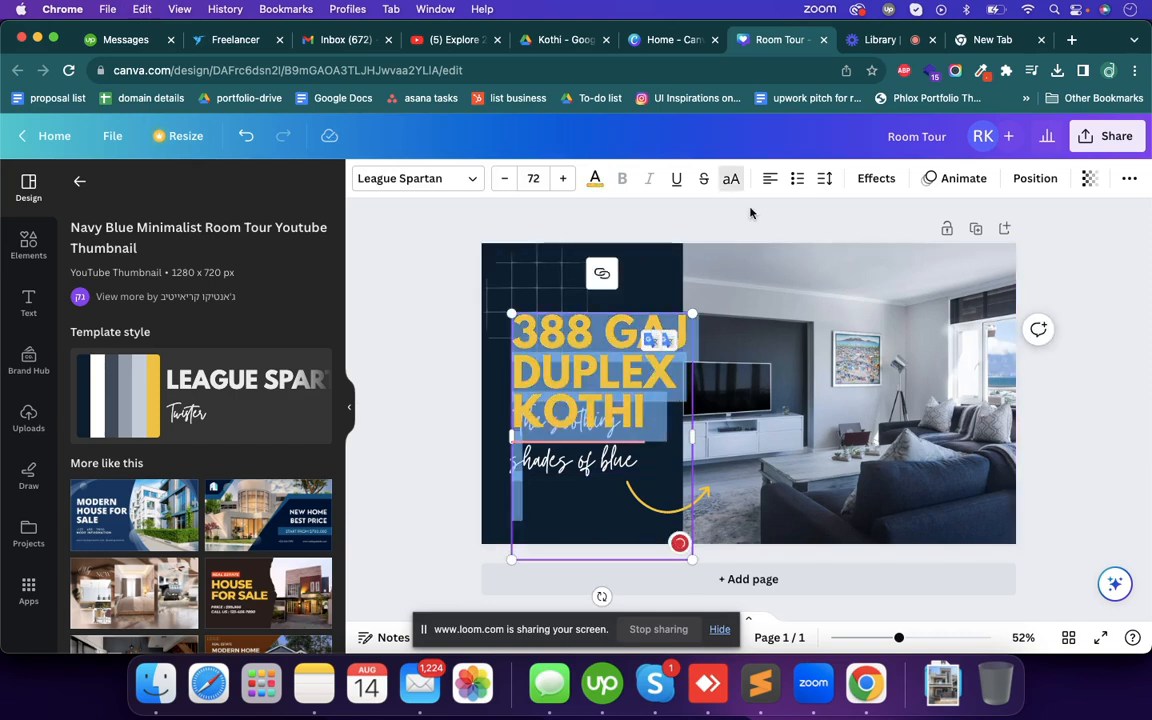
click(824, 180)
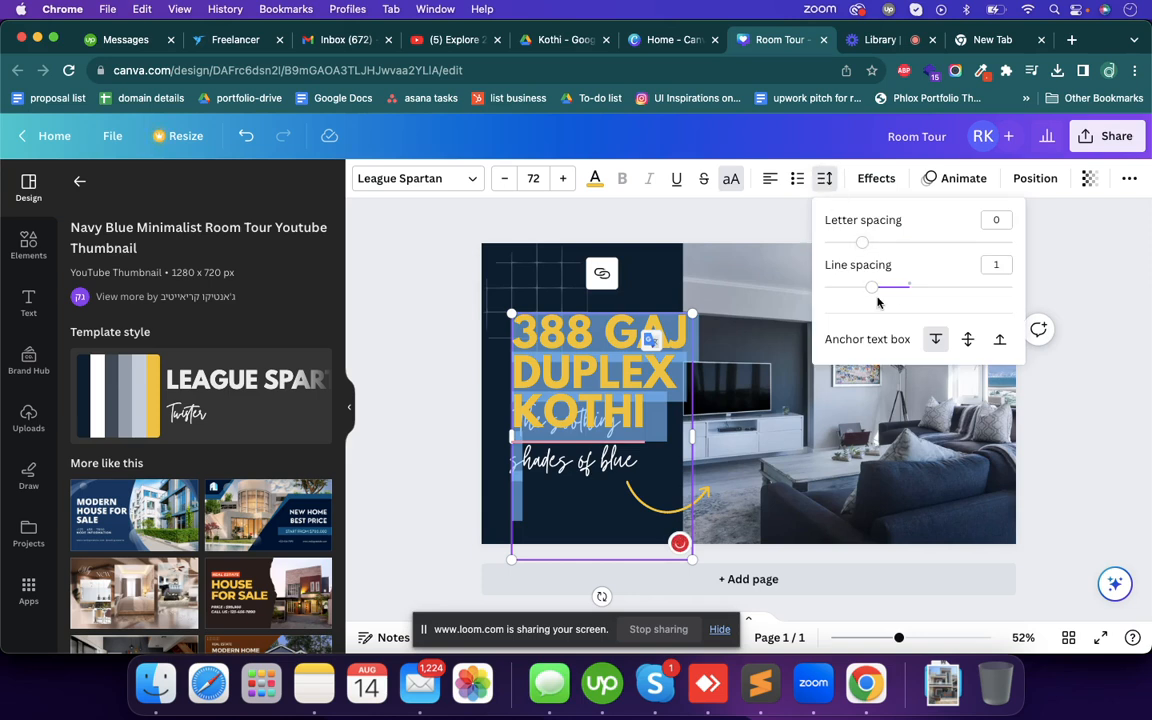
drag(871, 288, 888, 291)
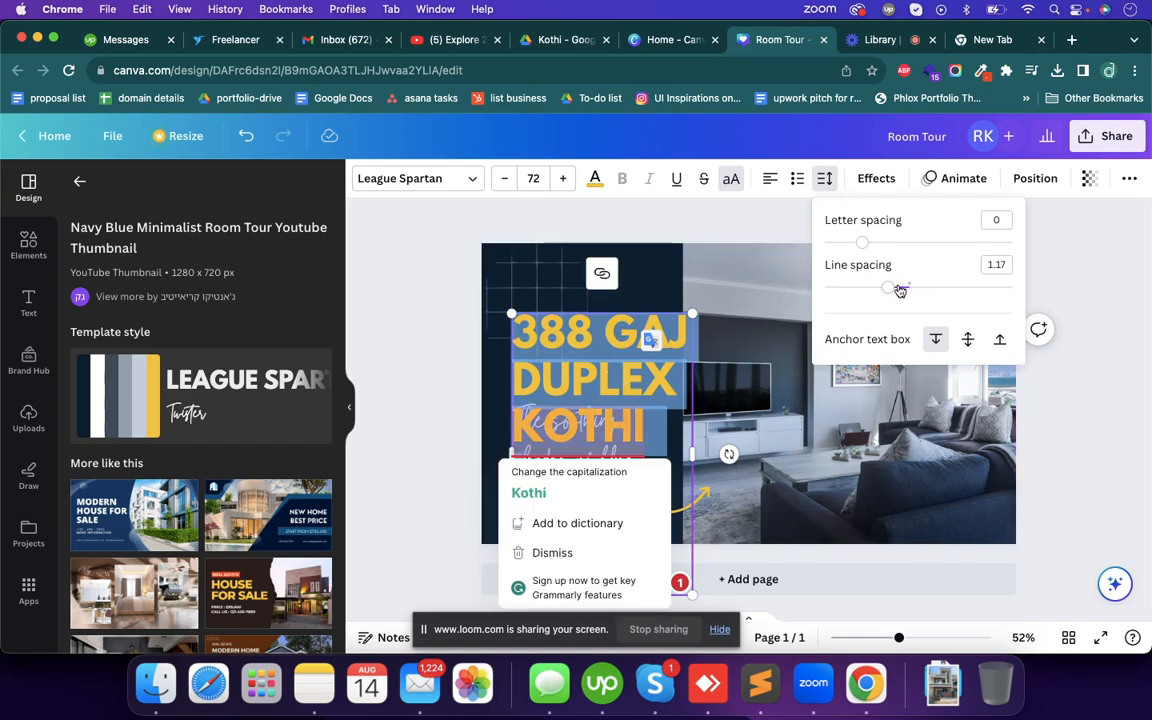
drag(892, 289, 895, 290)
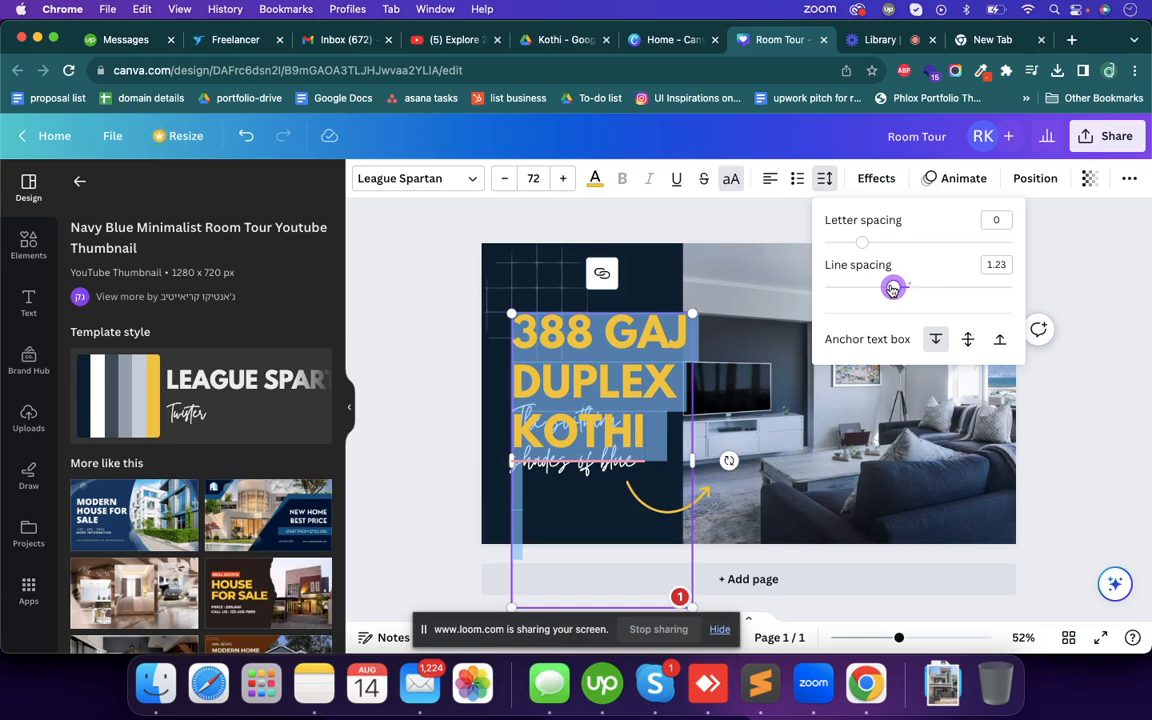
drag(893, 289, 891, 288)
click(449, 290)
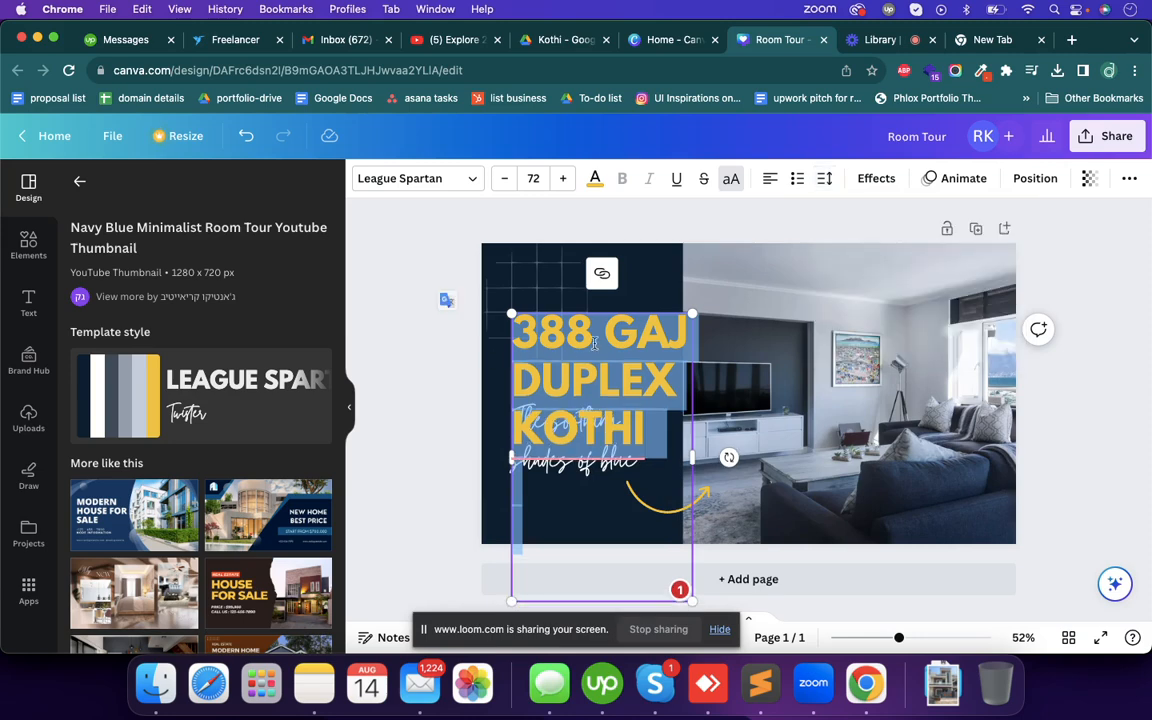
- Move the heading up near the top of the navy panel and remove its trailing blank lines
drag(577, 343, 548, 288)
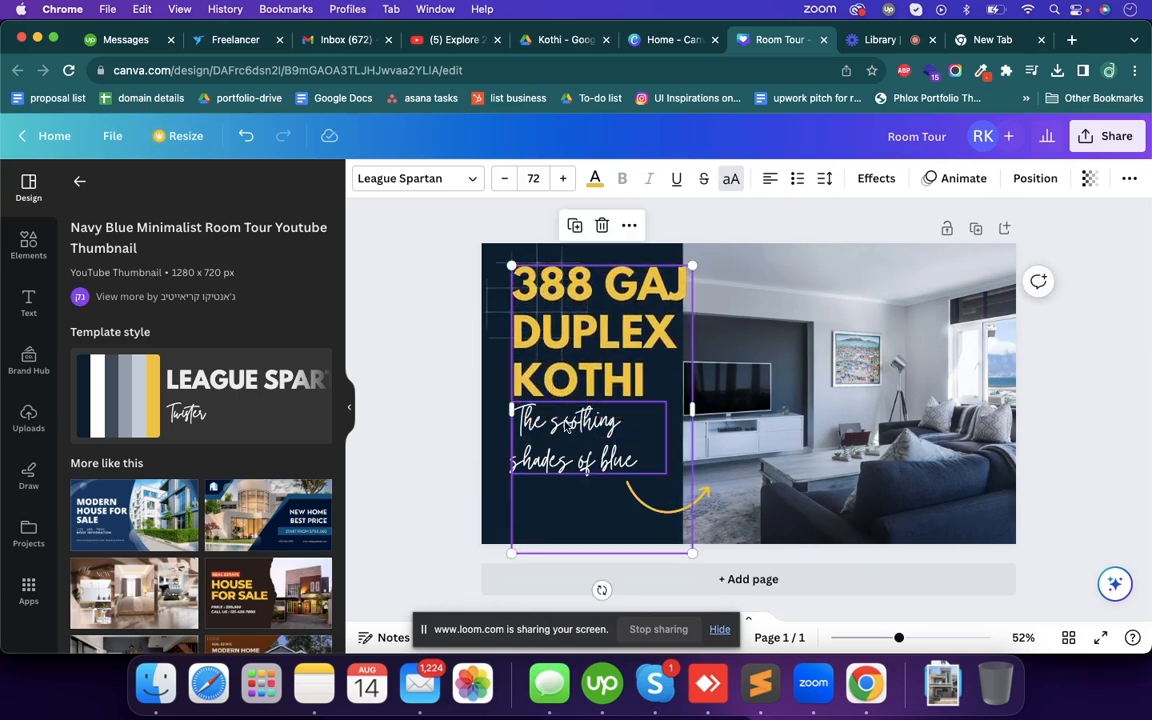
drag(679, 543, 679, 397)
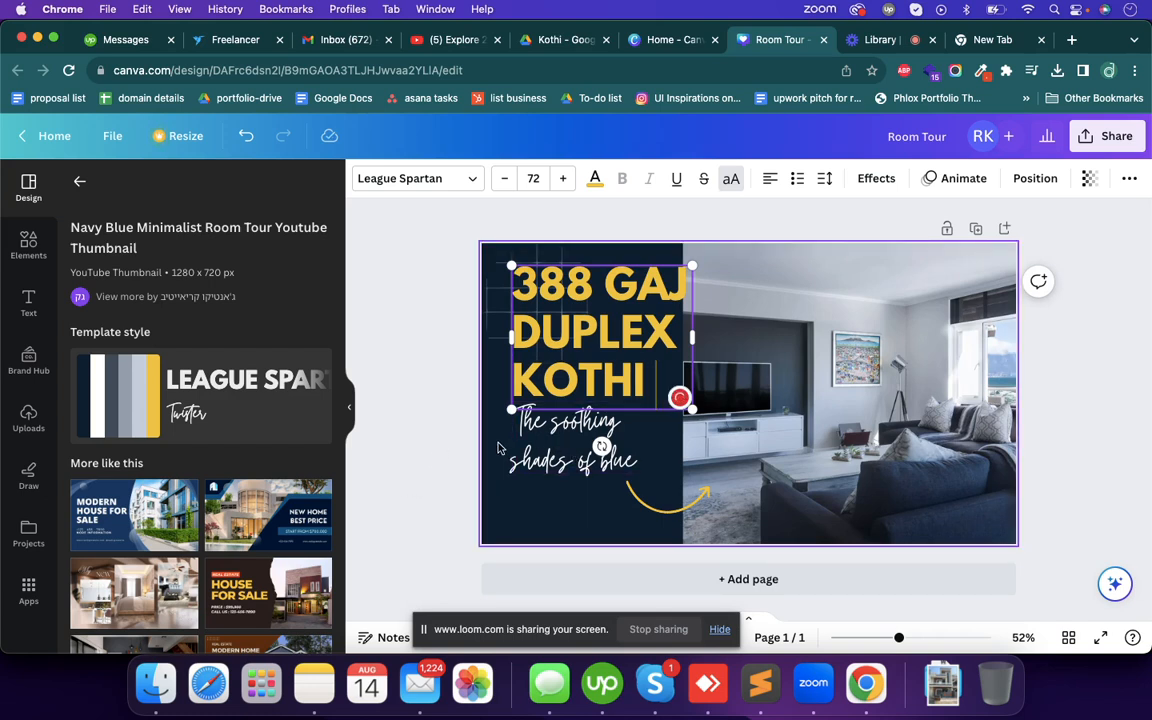
click(430, 469)
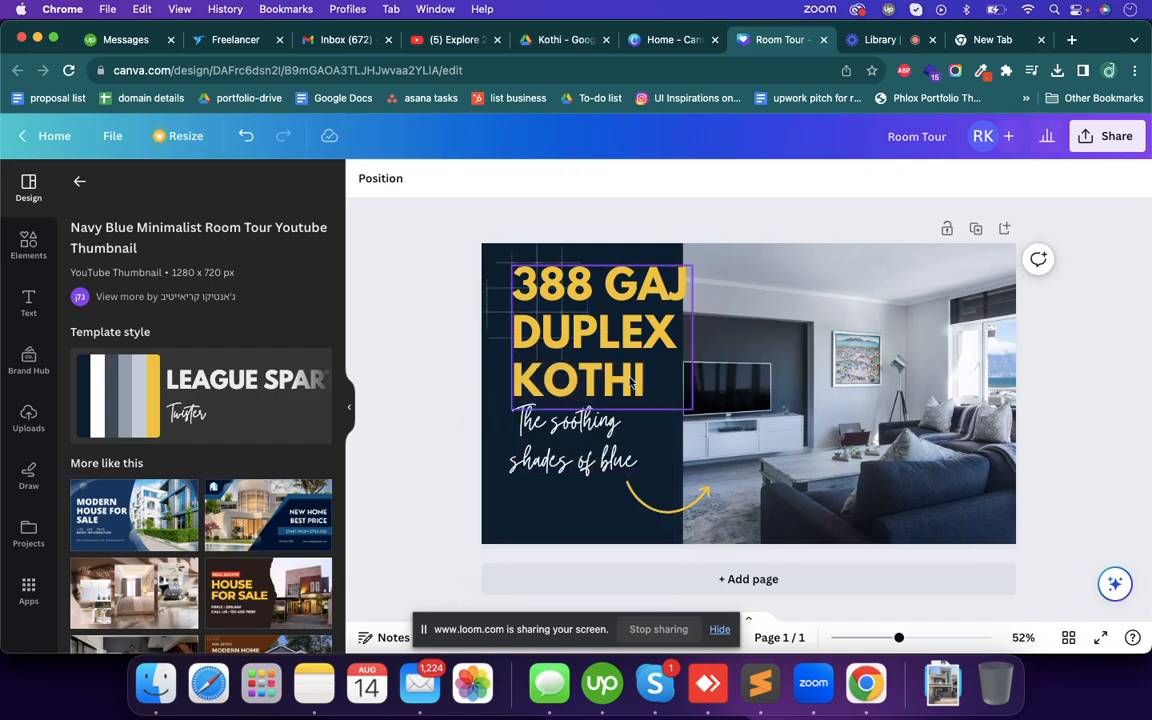
- Shift the heading slightly left inside the navy panel and align the script subtitle directly beneath it
drag(631, 381, 624, 381)
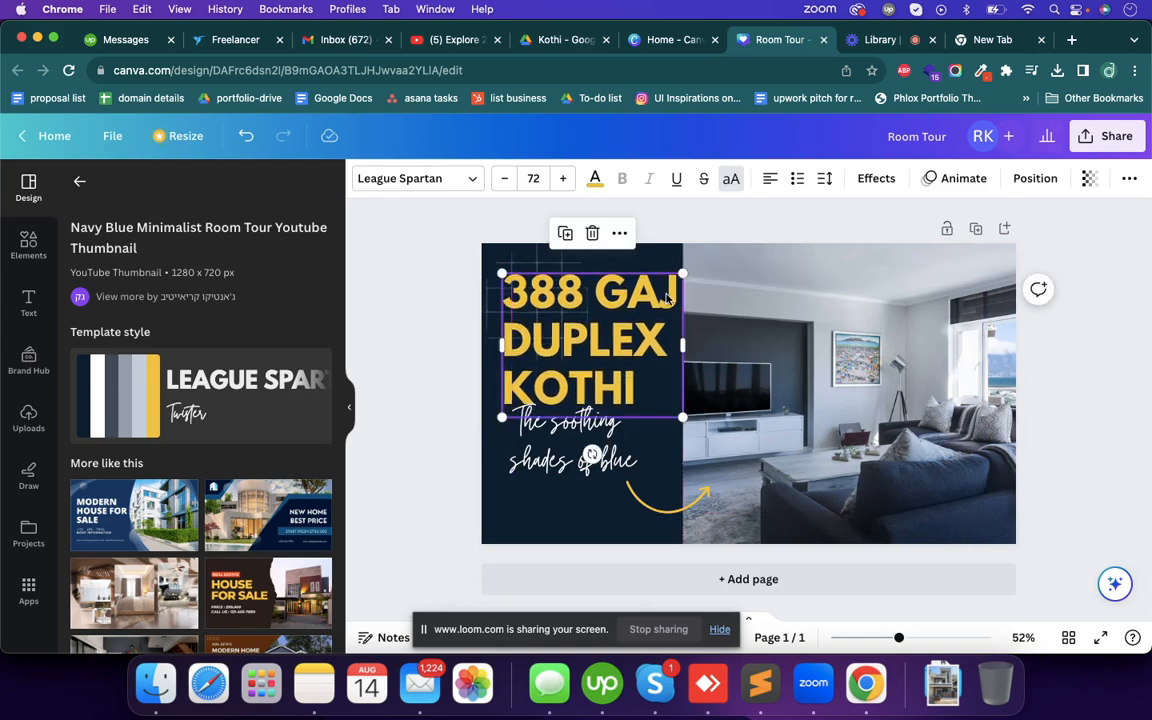
drag(596, 436, 590, 449)
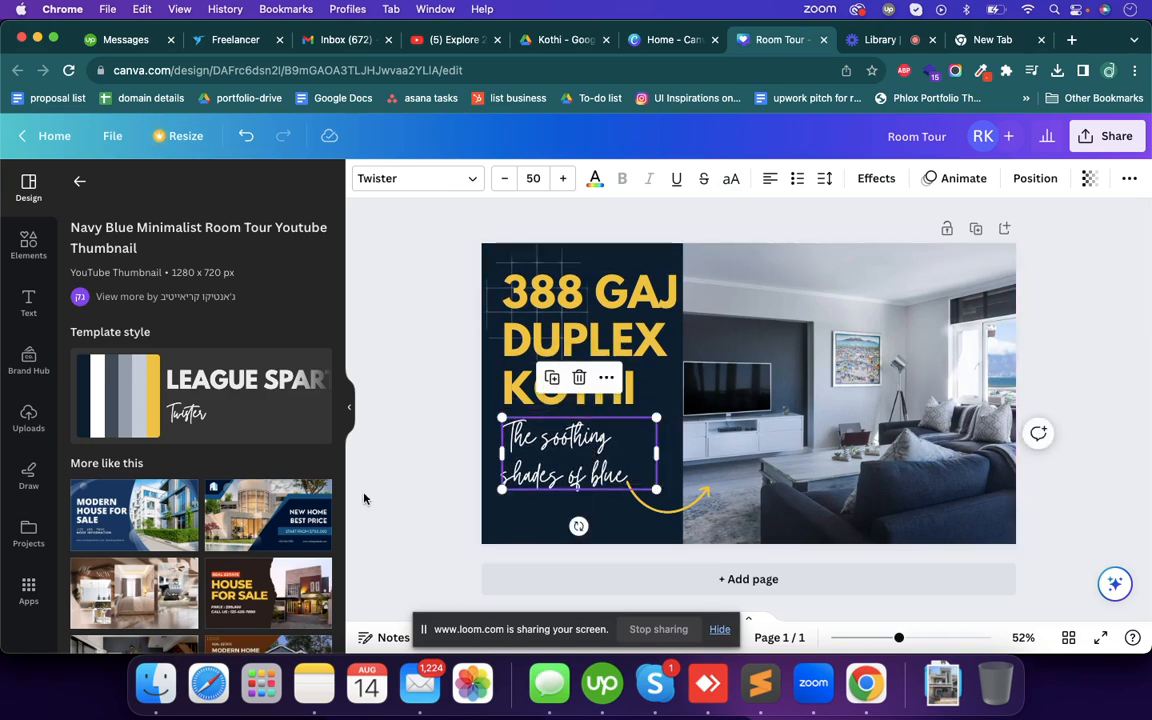
click(391, 468)
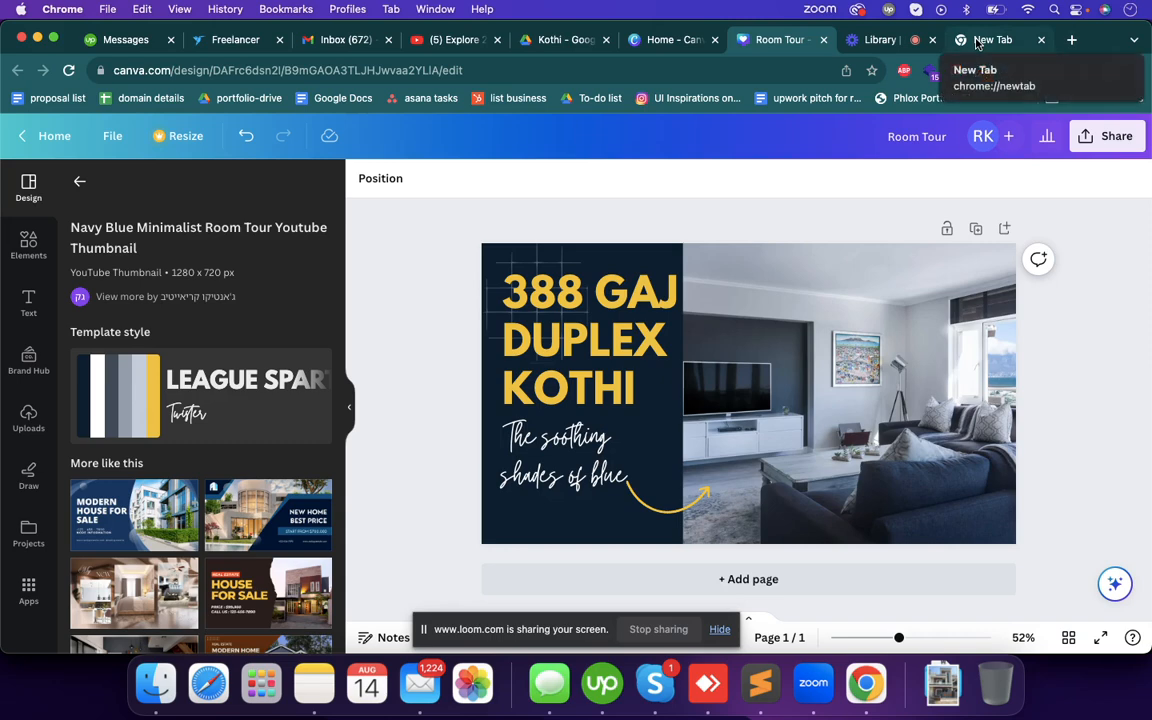
- Search Google for "english to hindi" in the empty browser tab
click(975, 44)
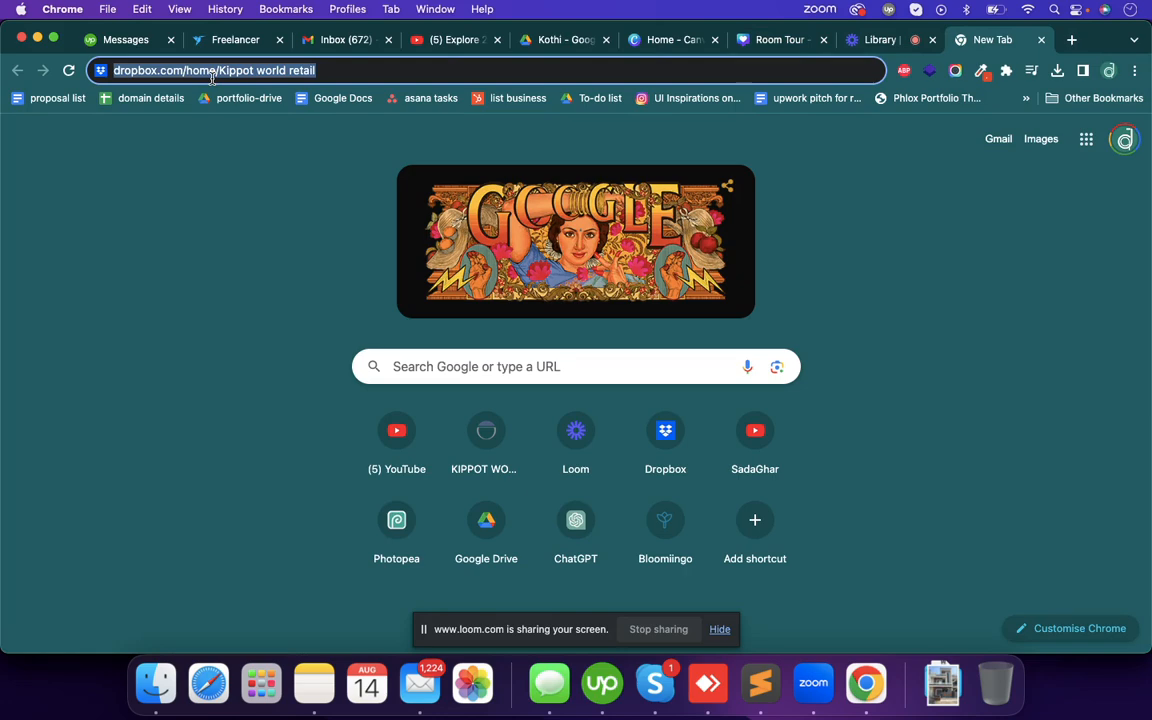
text(englsih)
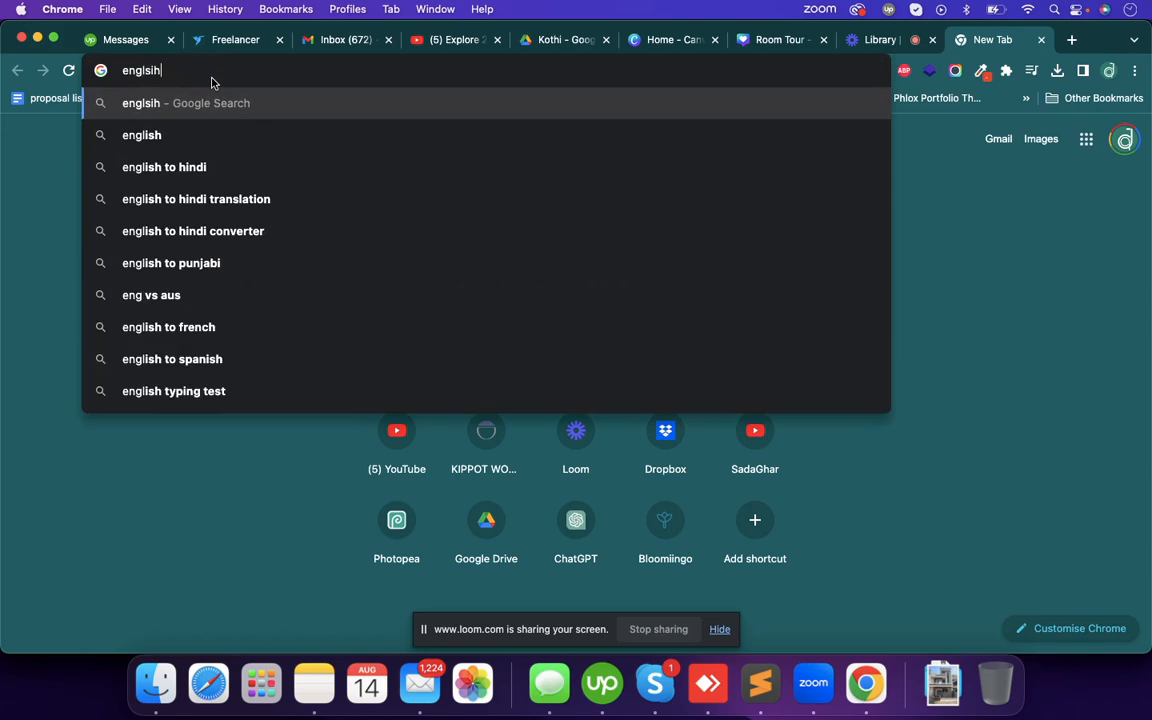
key(Down)
key(Return)
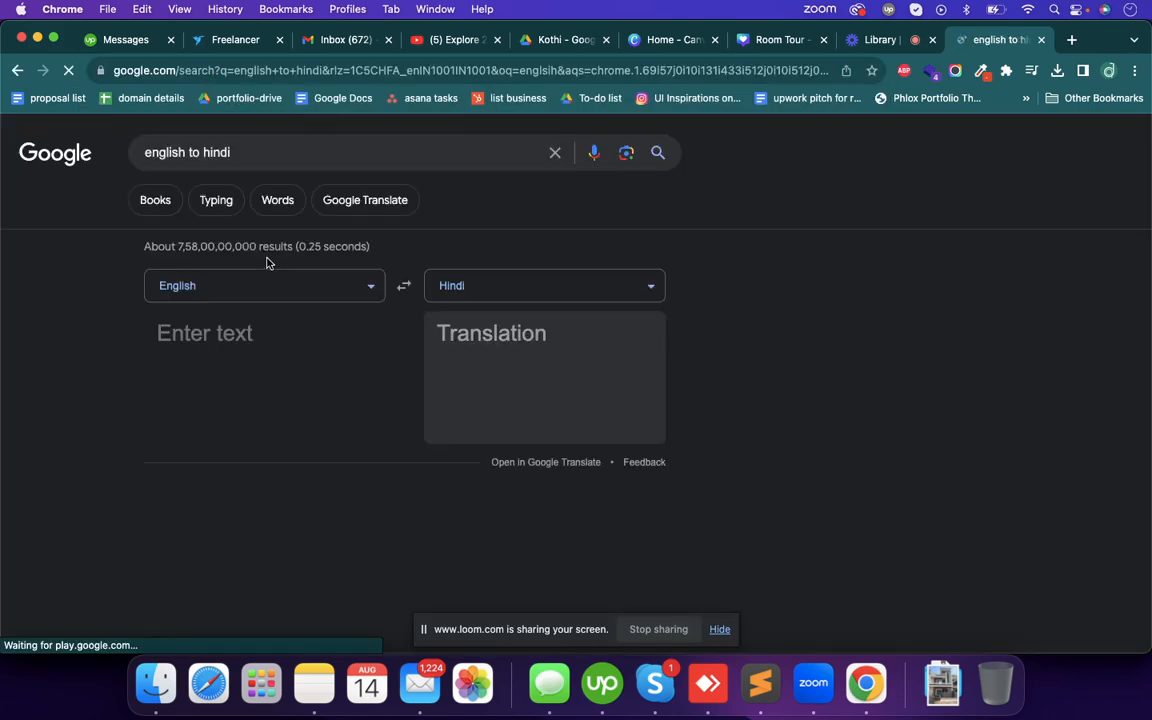
- Enter "pyara sa ghar" as the English text for translation into Hindi
click(268, 335)
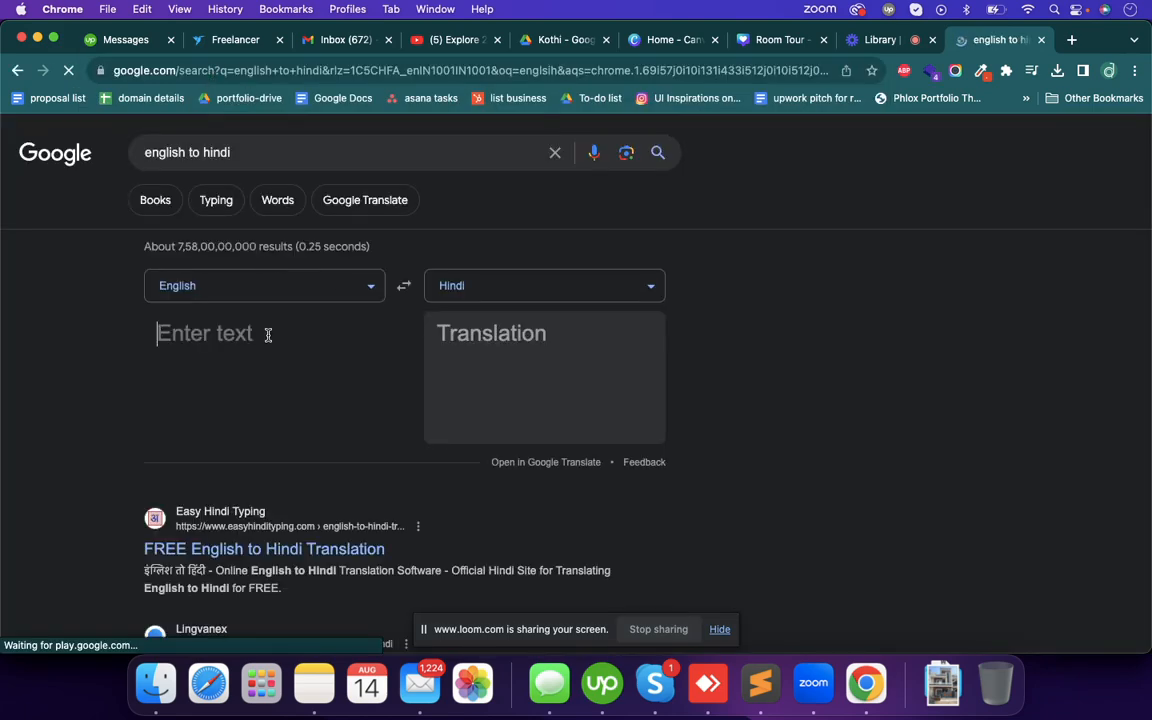
text(pyara )
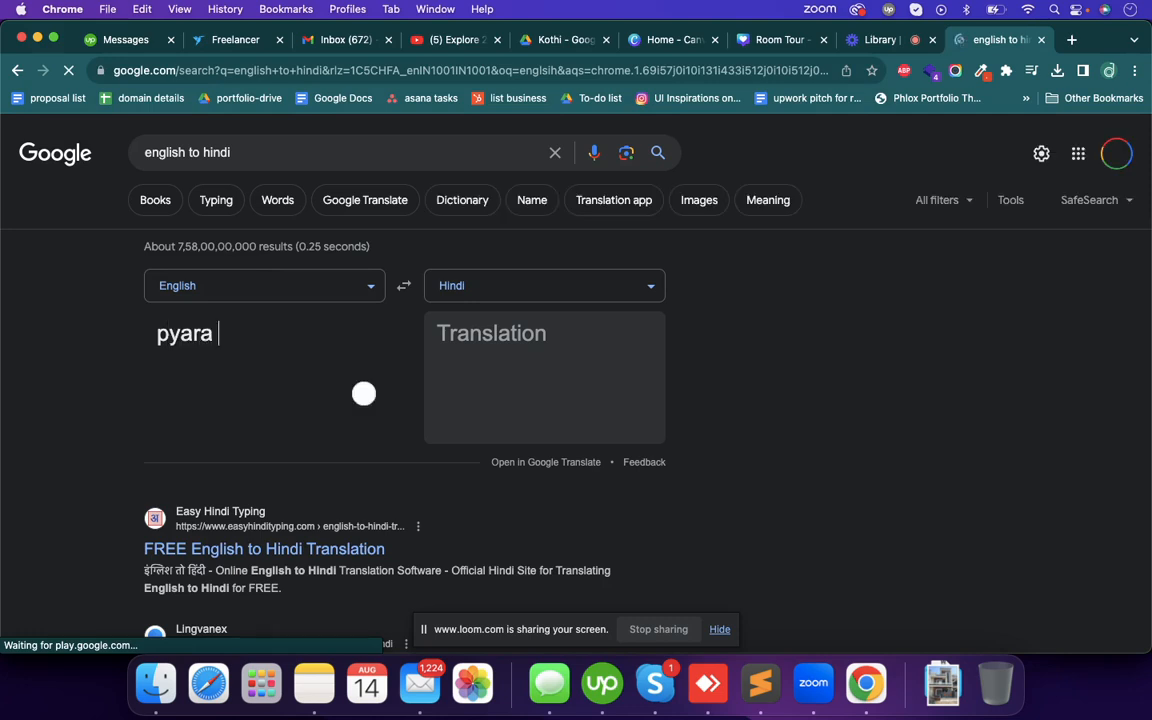
text(sa ghar)
key(Left)
key(Left)
key(Left)
key(Left)
key(Left)
key(Left)
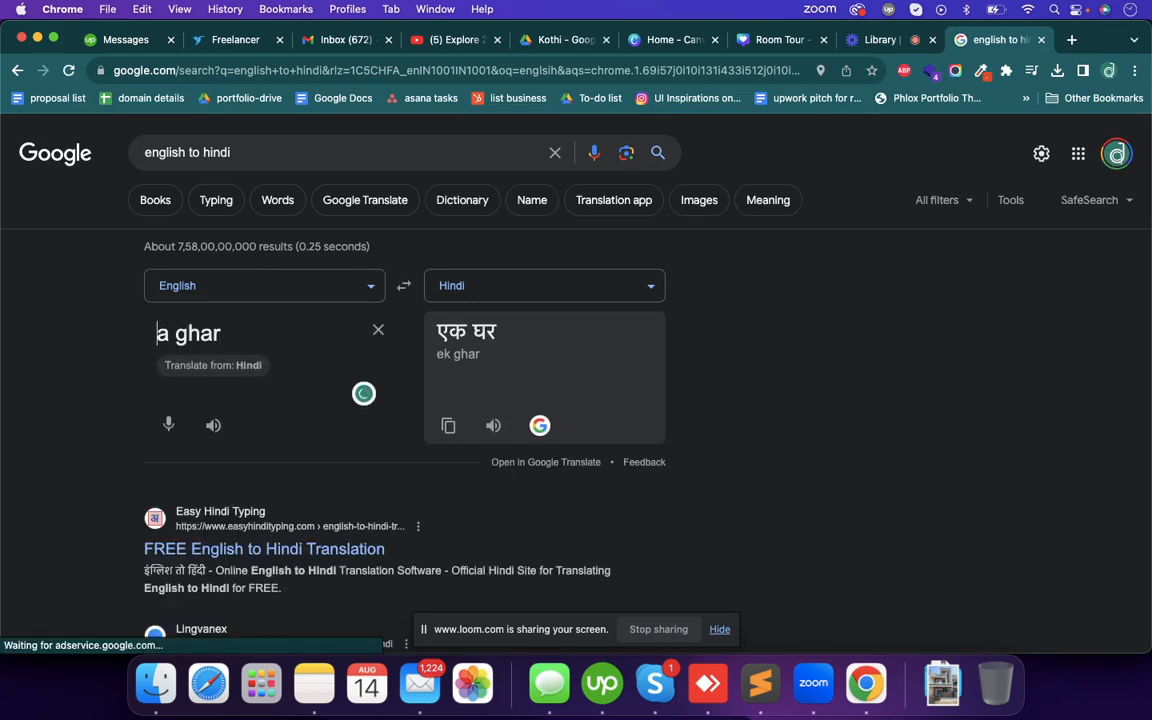
text(pyara s)
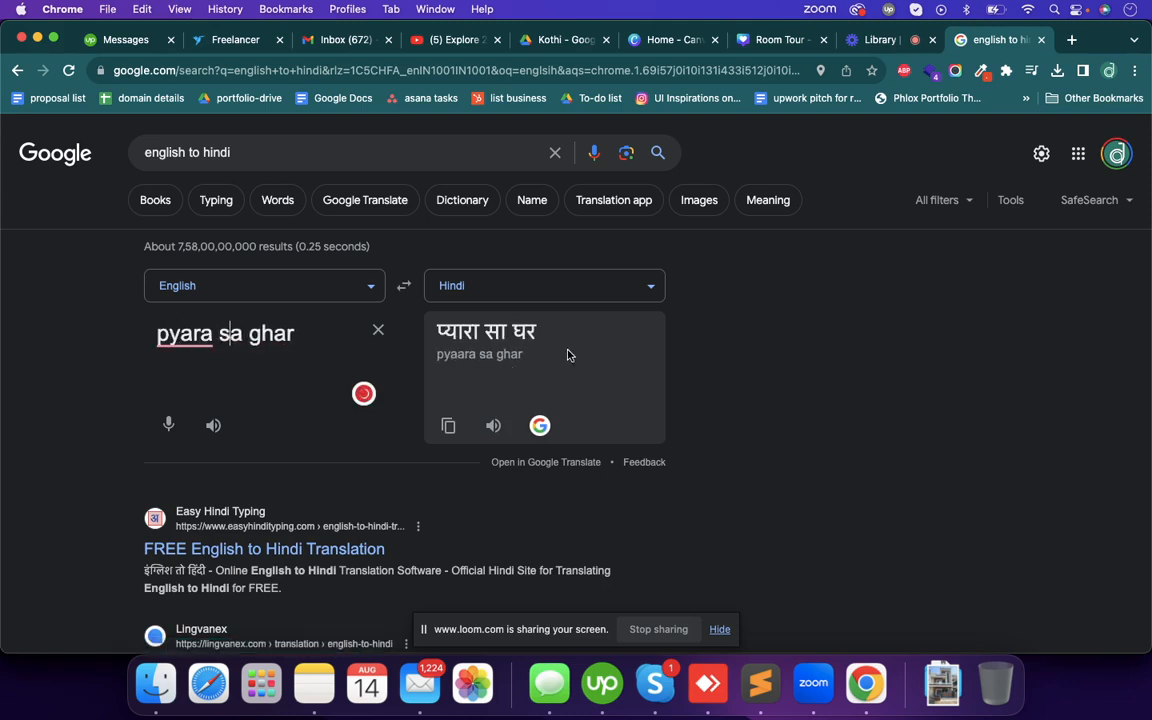
- Copy the Hindi translation and replace the script subtitle in the Canva thumbnail with "प्यारा सा घर"
drag(544, 330, 430, 339)
key(super+c)
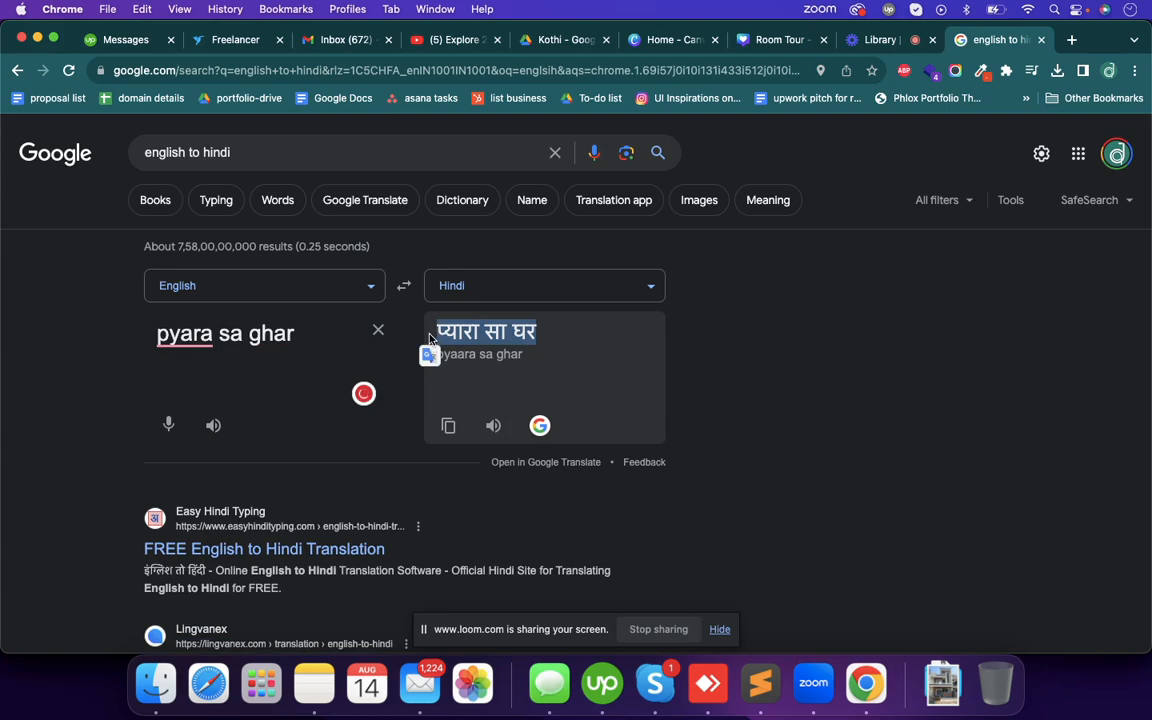
click(676, 40)
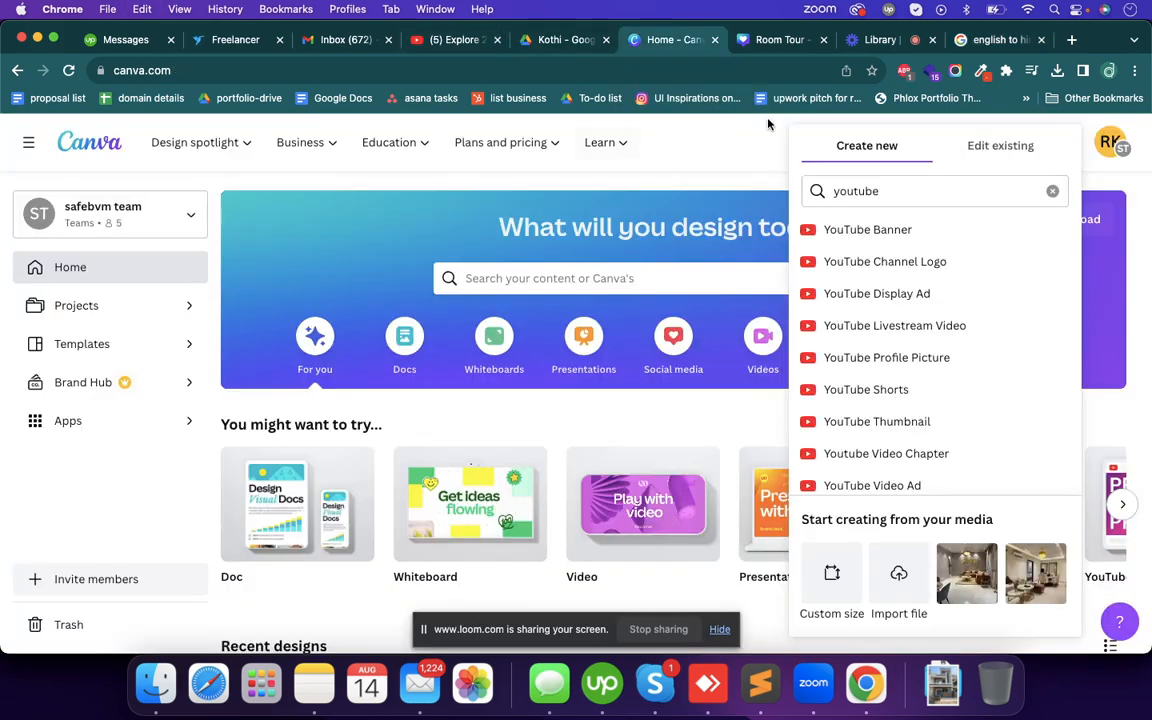
click(779, 41)
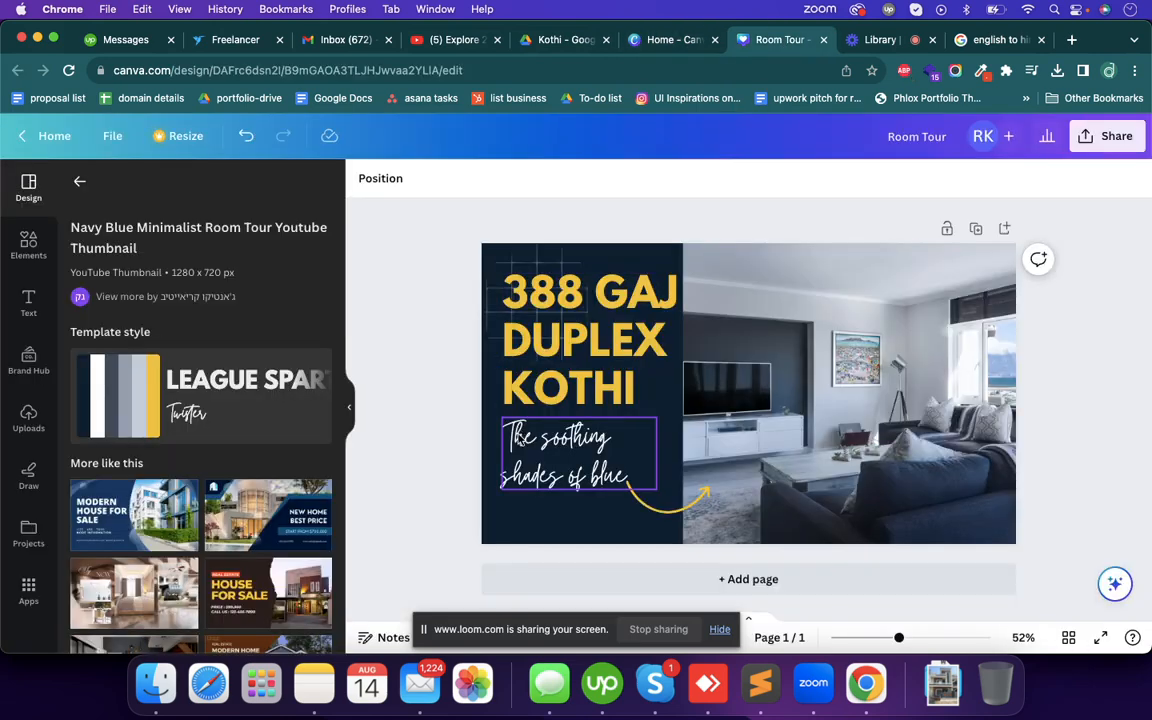
click(522, 446)
click(522, 446)
key(super+v)
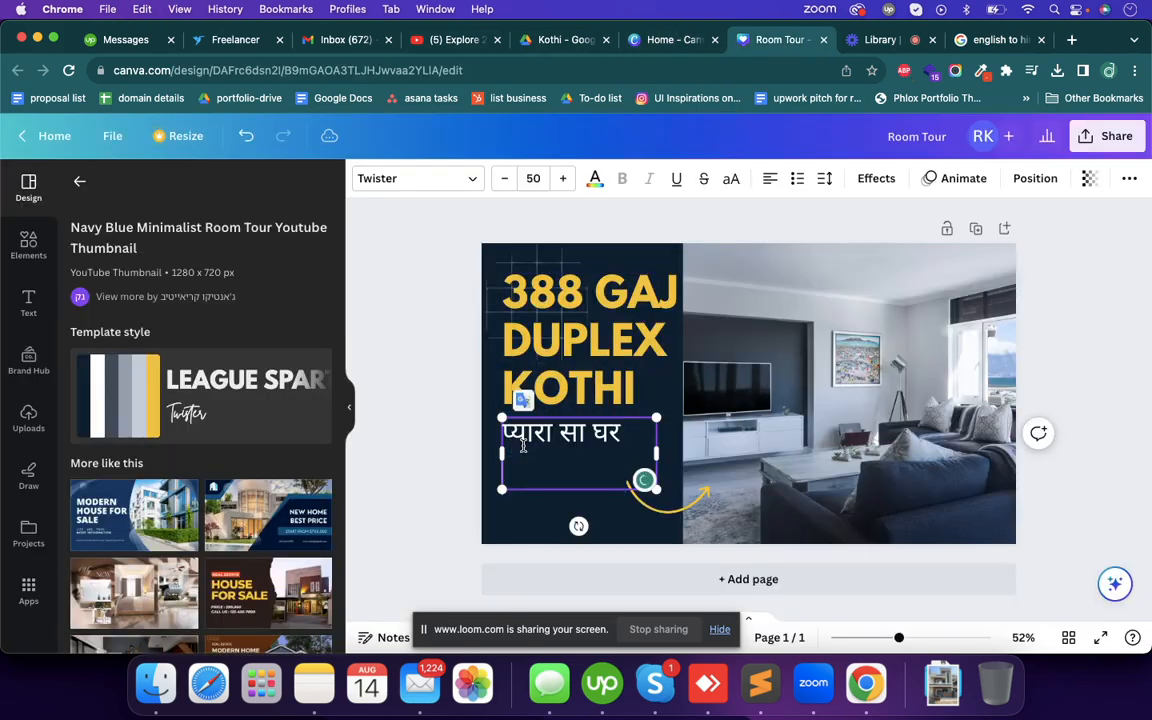
click(424, 470)
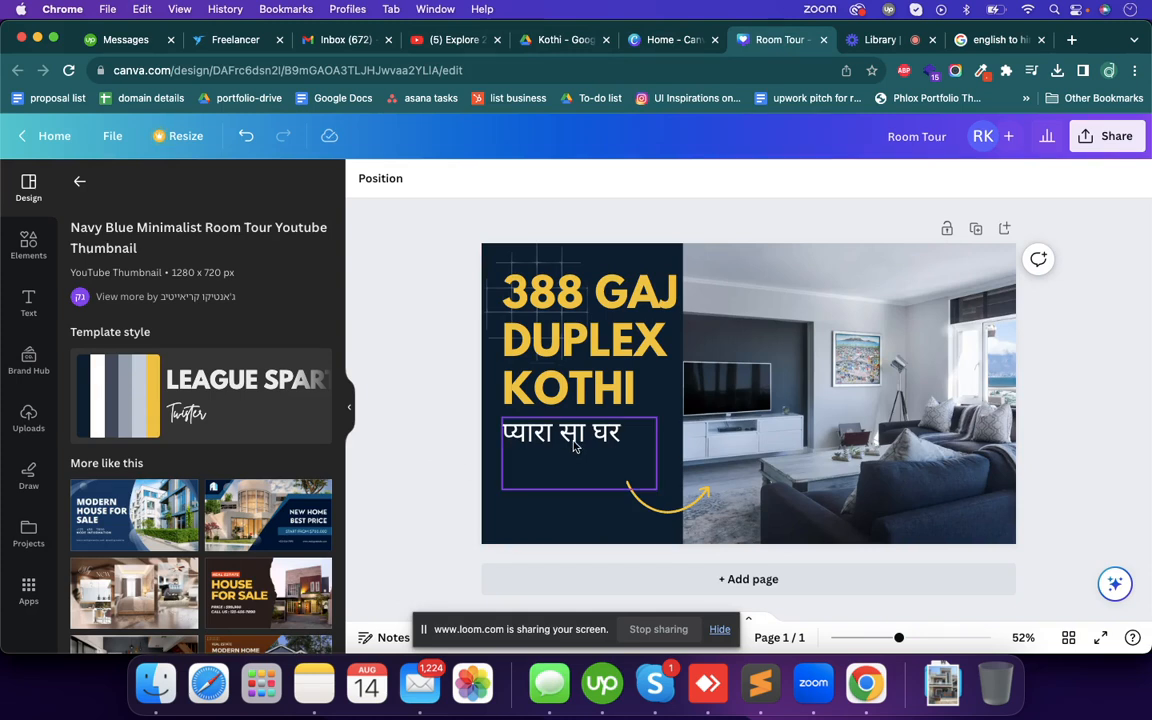
- Remove the blank line below the Hindi tagline and shift the tagline slightly lower beneath the heading
drag(576, 436, 576, 444)
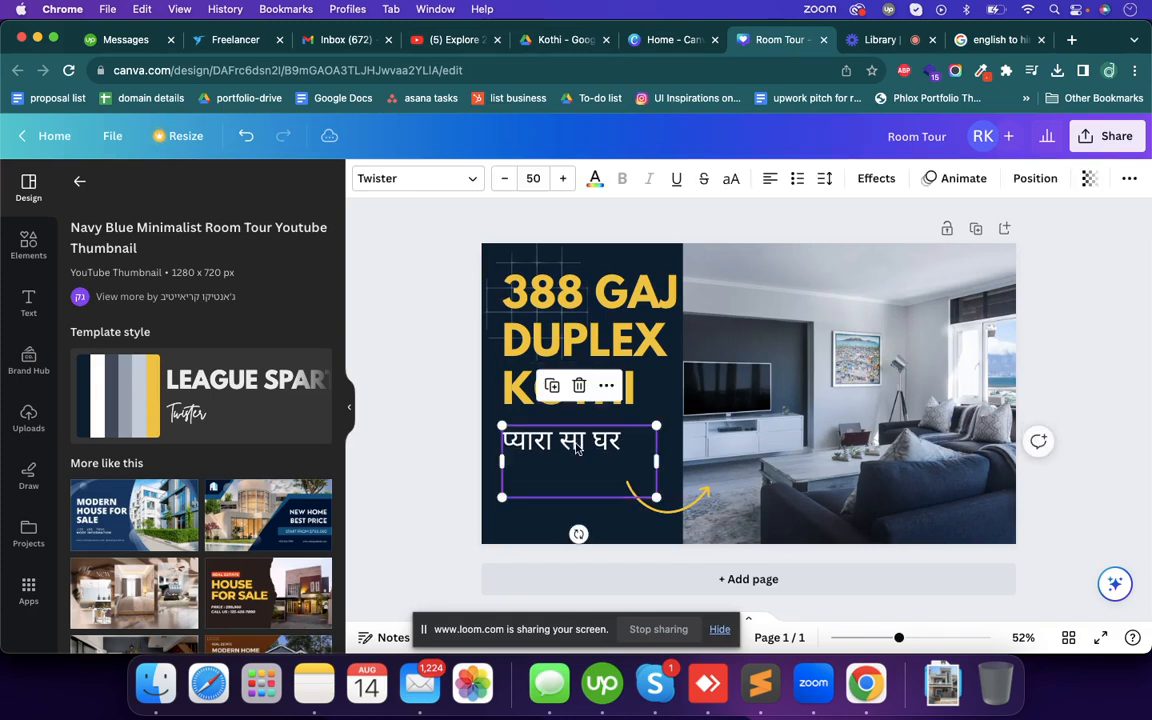
click(571, 477)
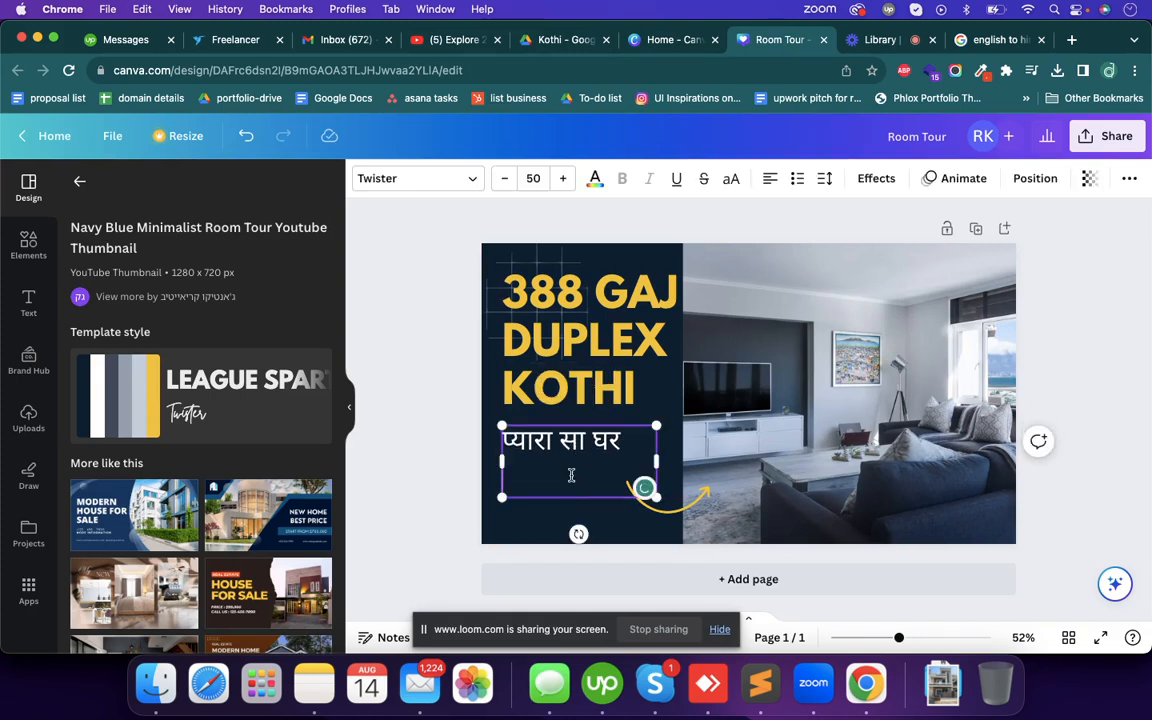
key(BackSpace)
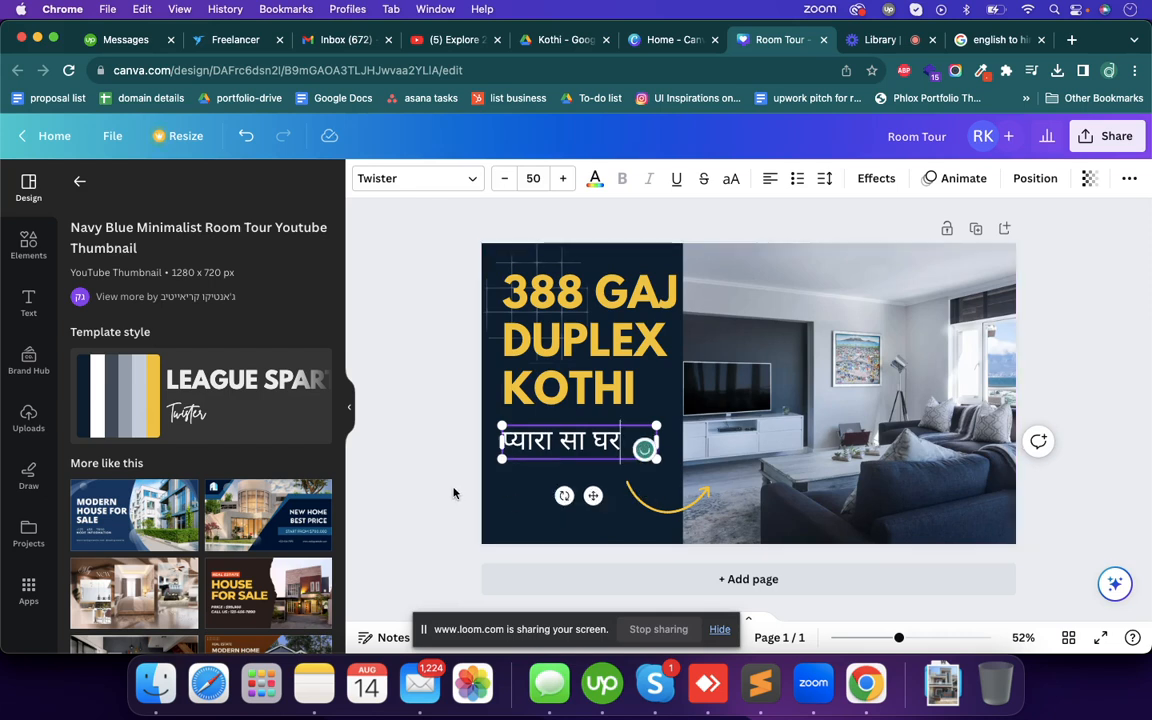
click(376, 431)
click(611, 452)
drag(611, 452, 612, 456)
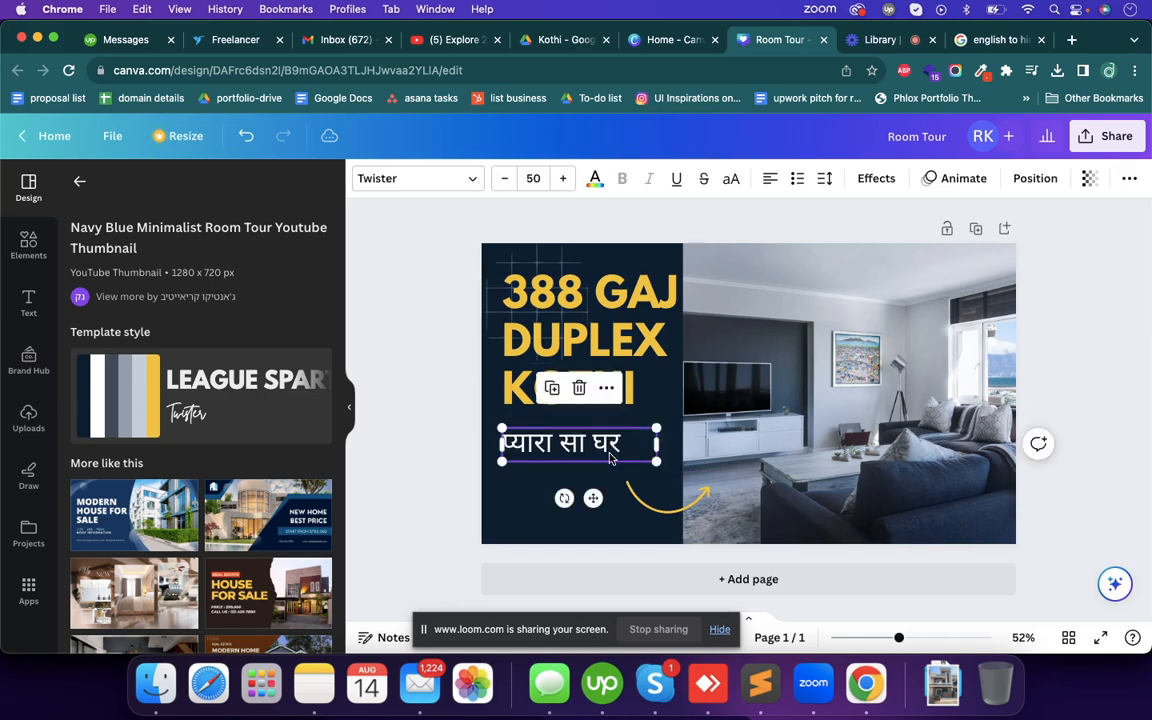
key(Down)
key(Down)
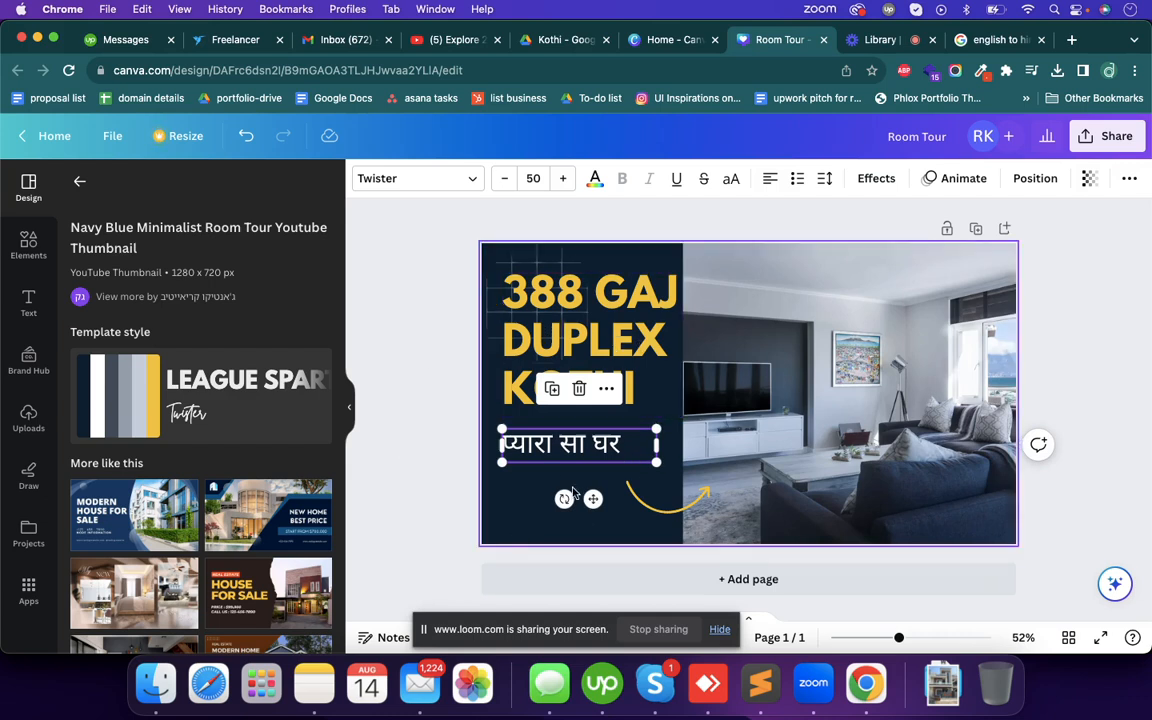
click(404, 465)
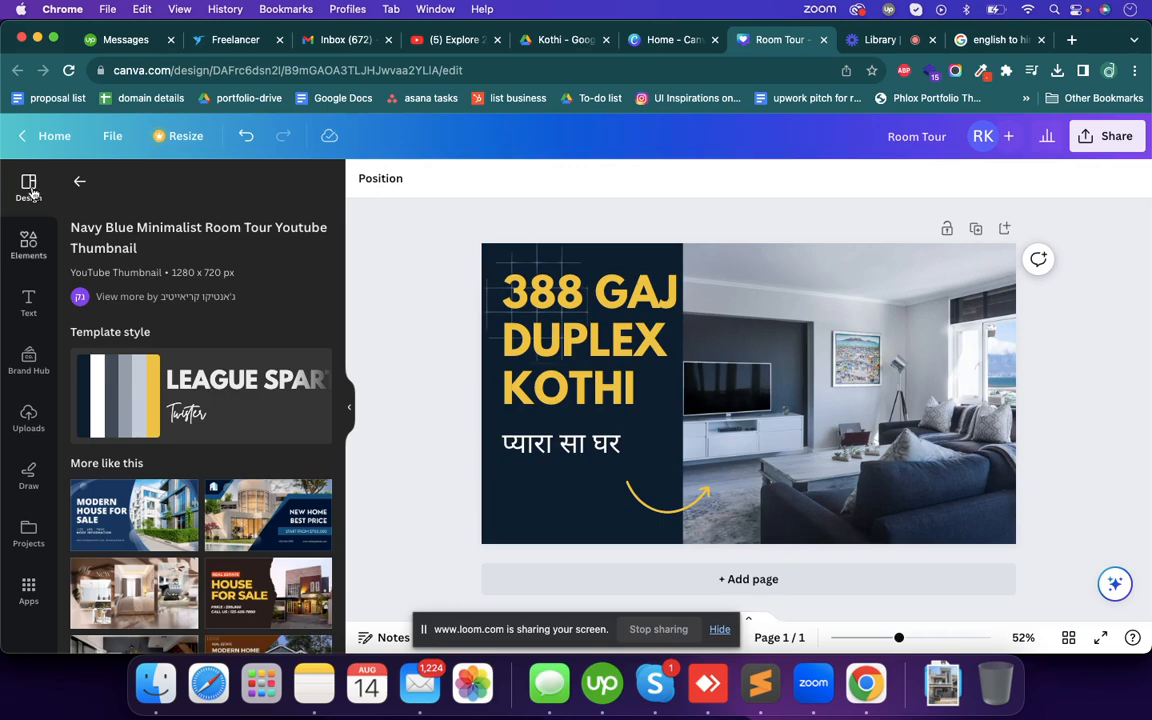
- Add a square shape over the start of the Hindi tagline and fill it with the heading's yellow
click(27, 248)
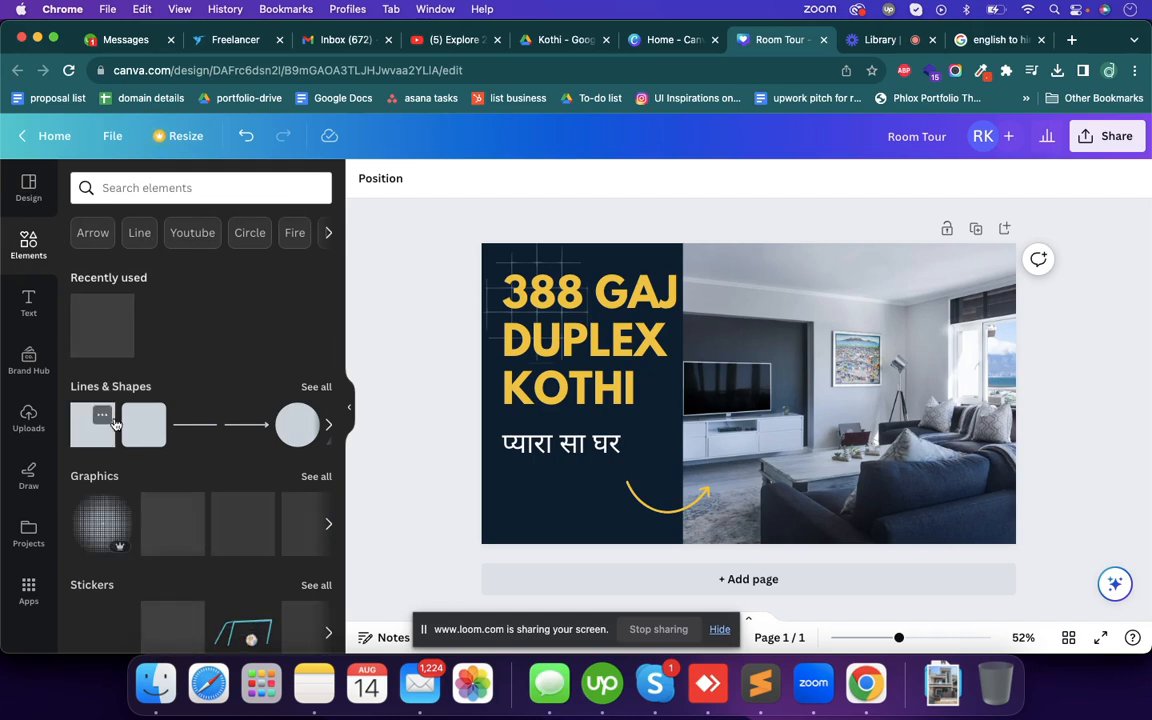
drag(82, 428, 548, 458)
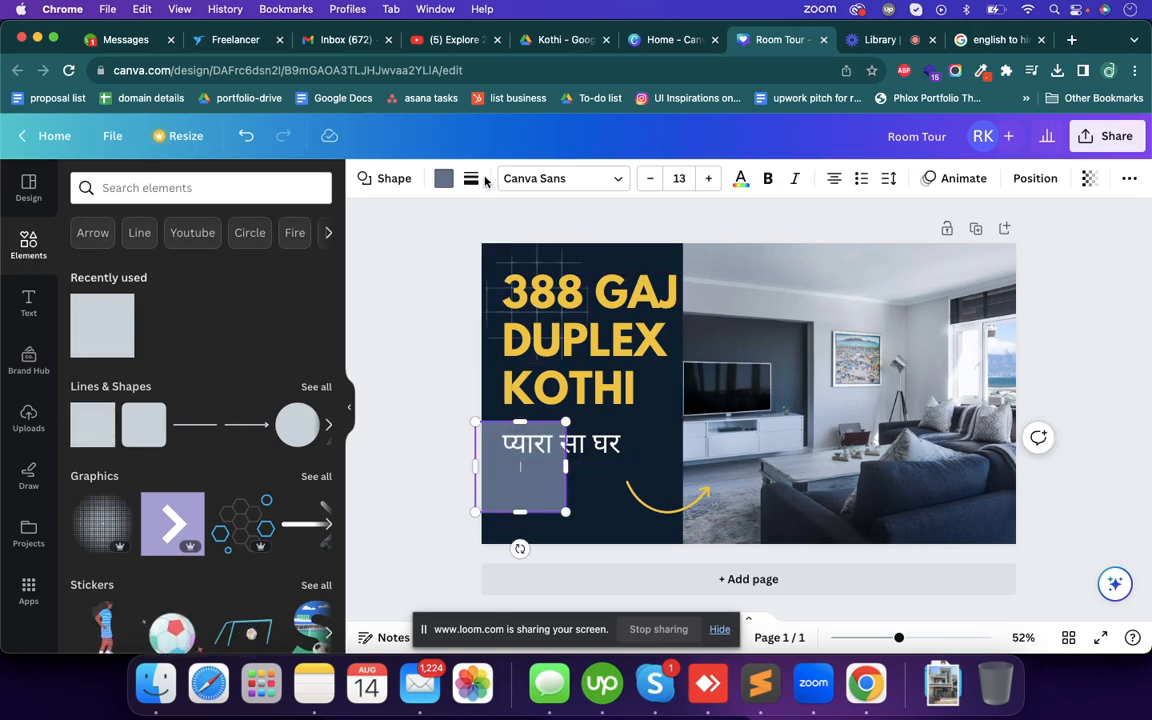
click(442, 178)
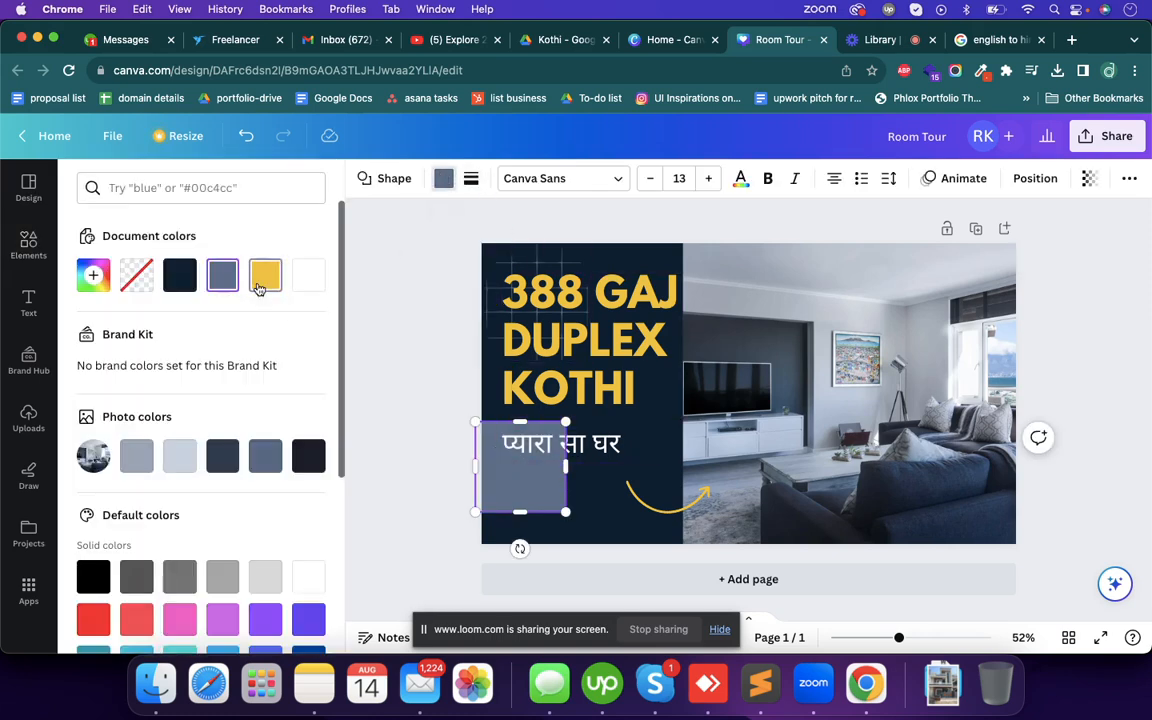
click(262, 281)
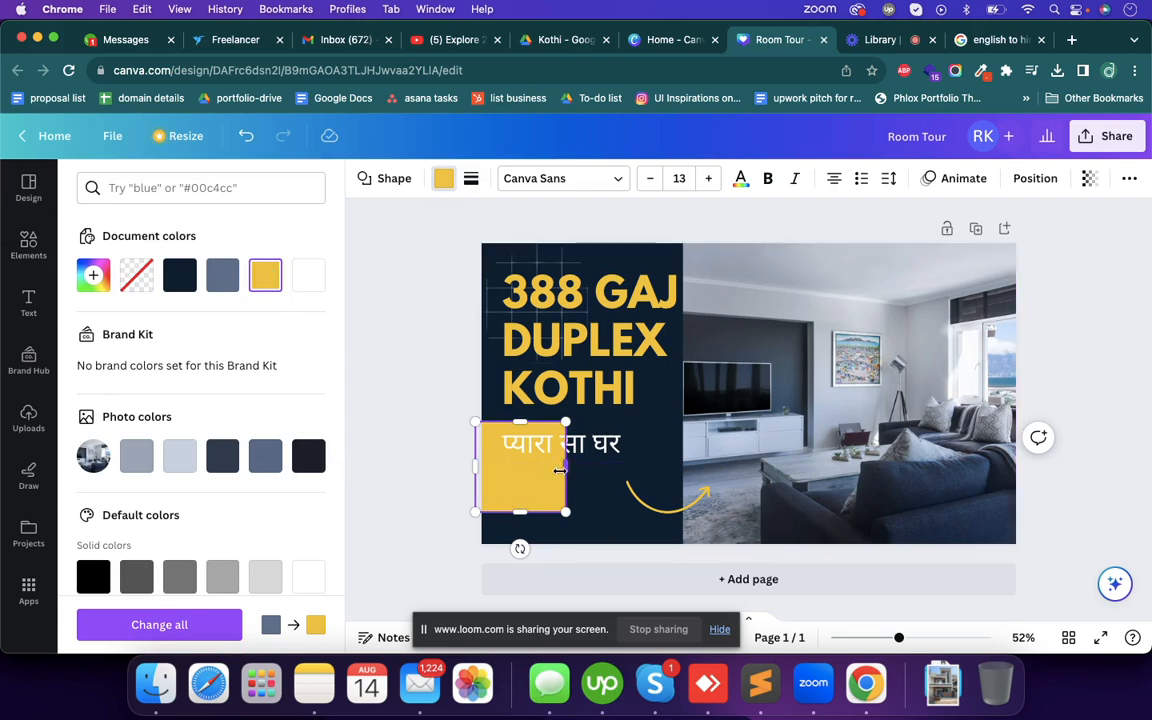
- Reshape the yellow square into a wide, low banner behind the tagline, starting at the page's left edge
drag(573, 469, 650, 466)
drag(562, 512, 562, 460)
drag(475, 441, 481, 441)
drag(561, 464, 561, 467)
- Recolour the Hindi tagline text in the document's dark navy
double_click(589, 452)
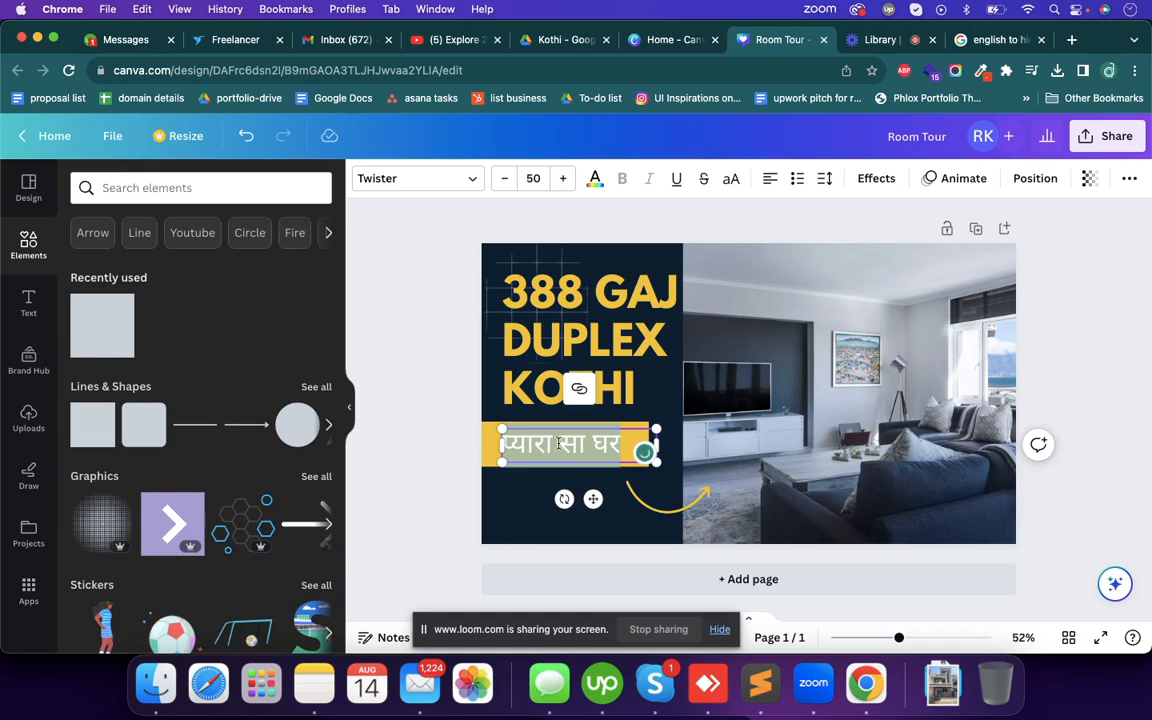
click(594, 180)
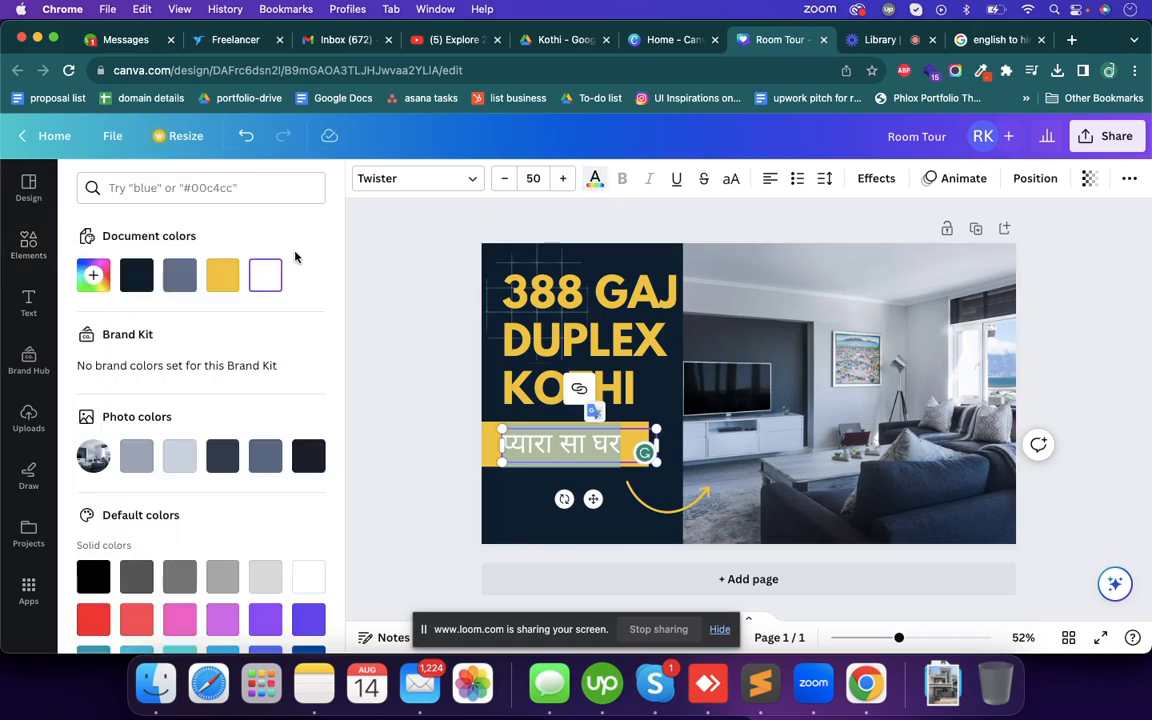
click(141, 278)
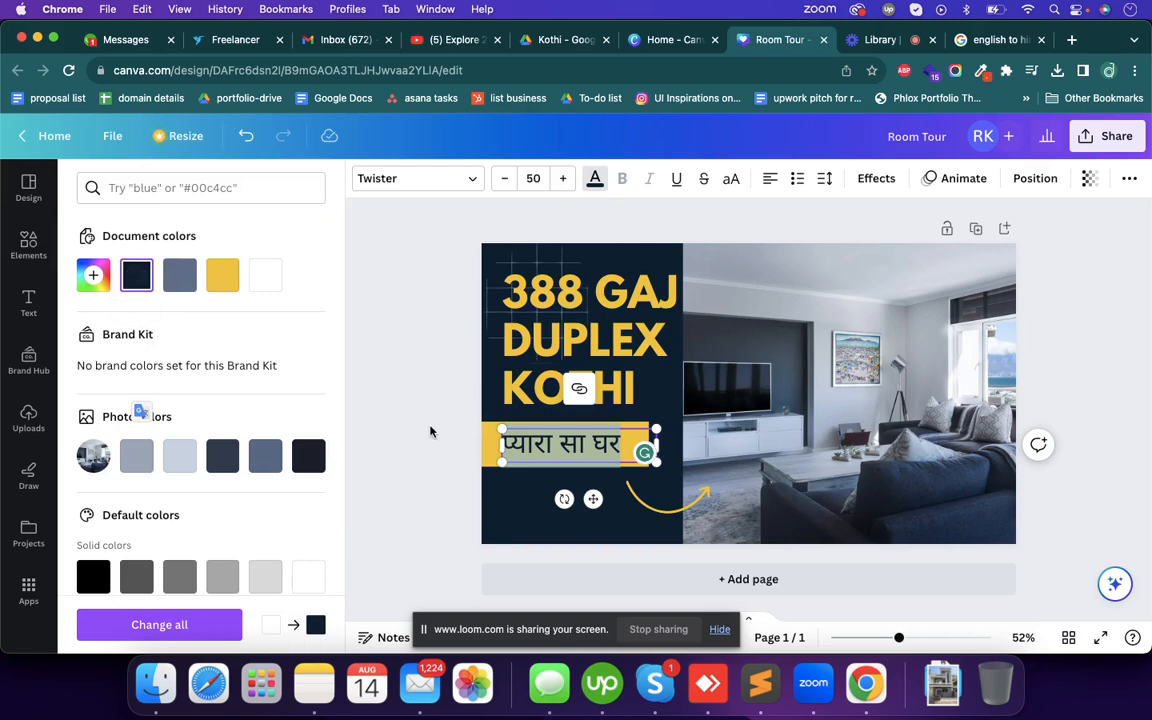
click(430, 430)
click(460, 453)
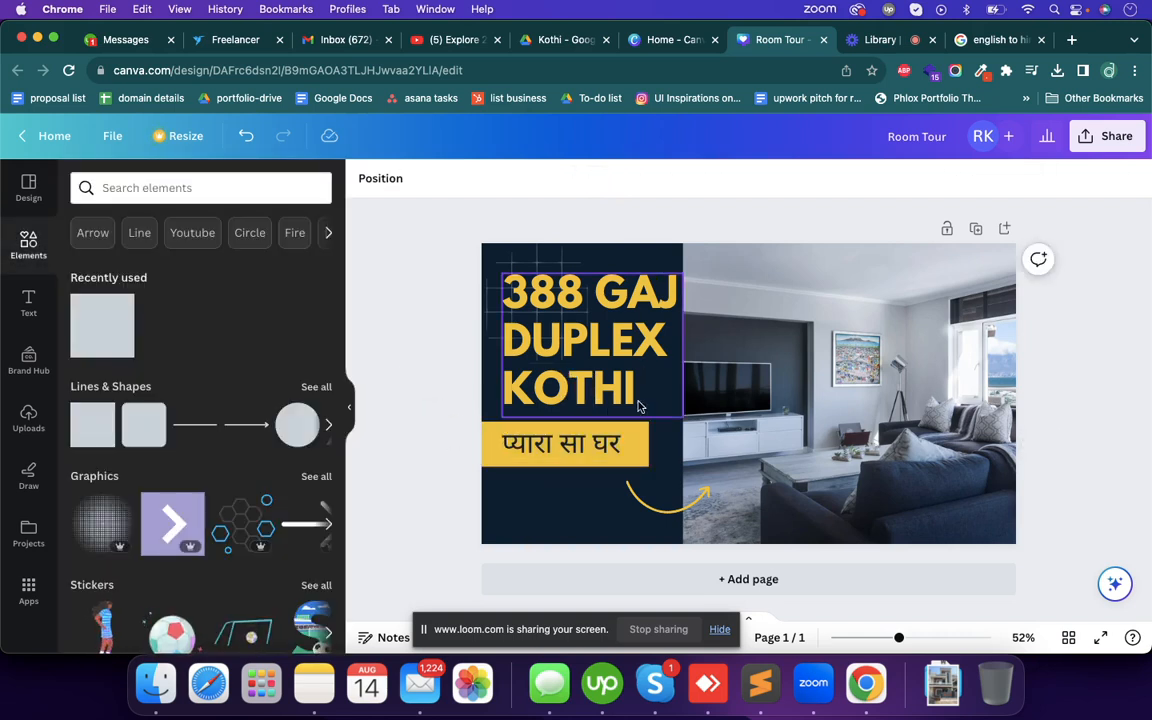
- Narrow the living-room photo slightly from its left edge to widen the navy area behind the heading
click(581, 521)
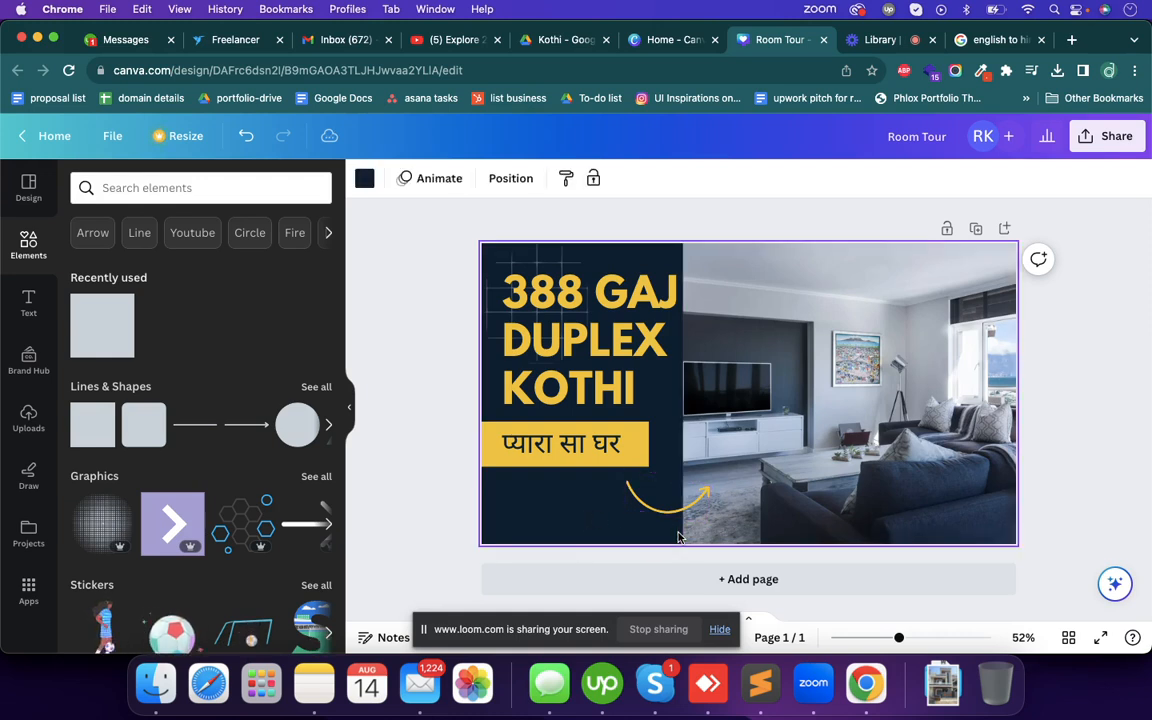
click(840, 506)
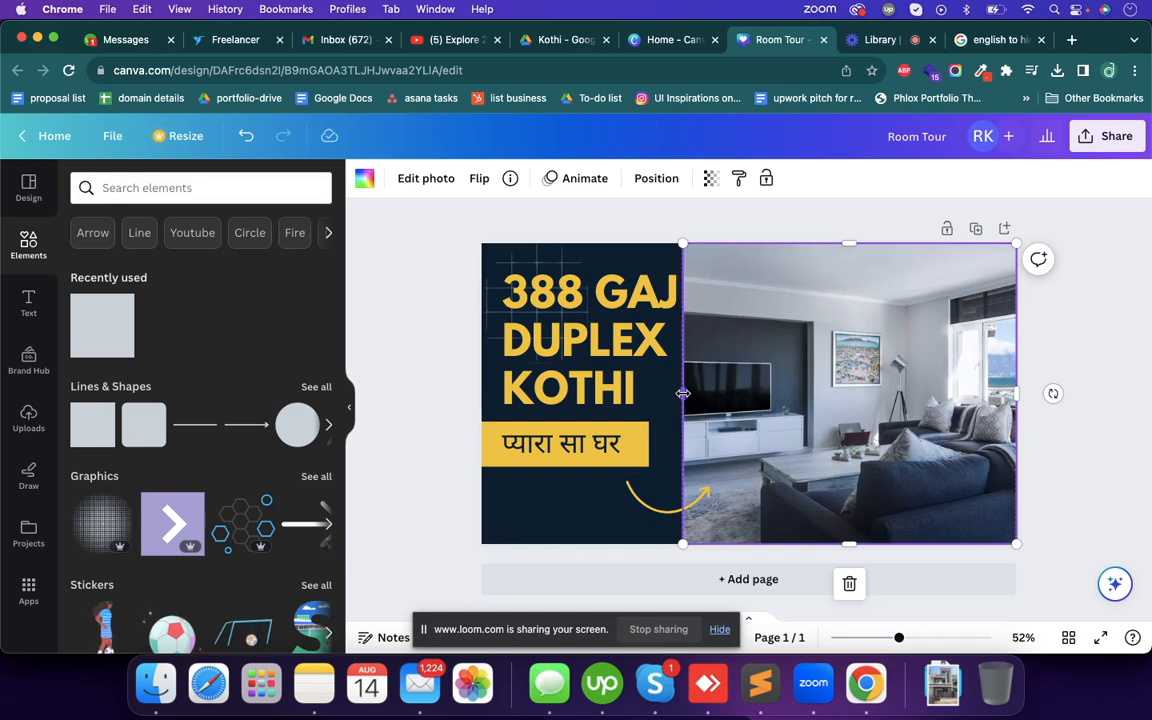
drag(684, 394, 694, 395)
click(403, 422)
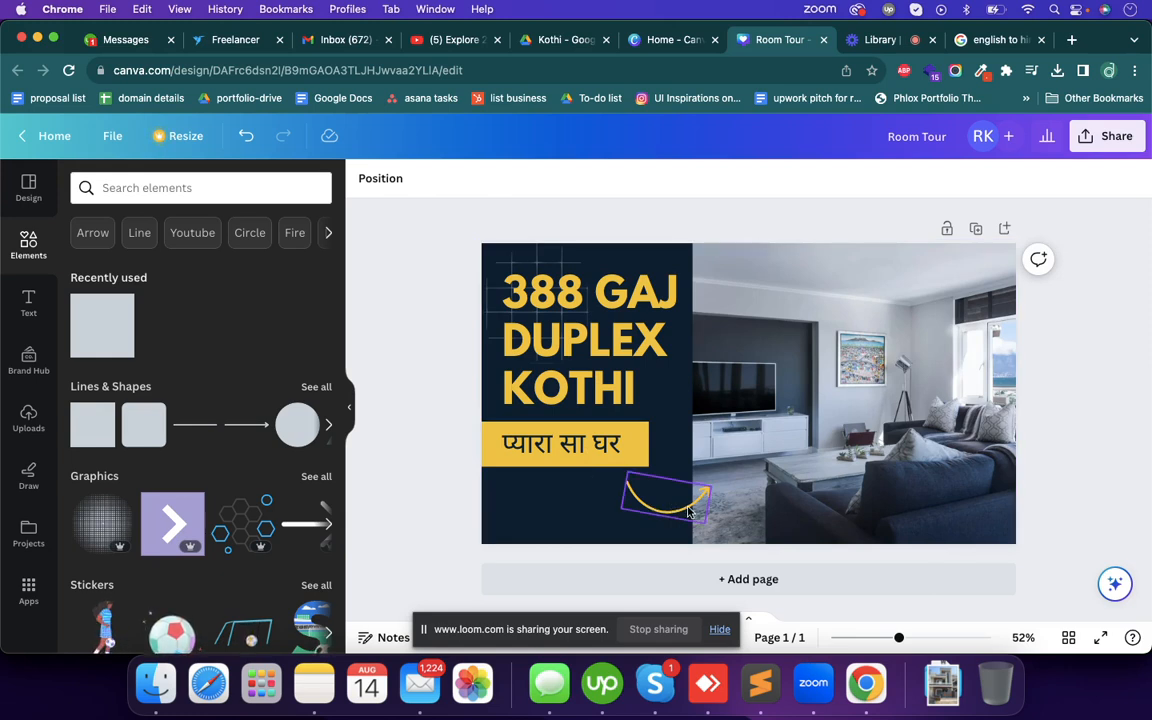
- Delete the living-room photo together with its empty frame
click(906, 443)
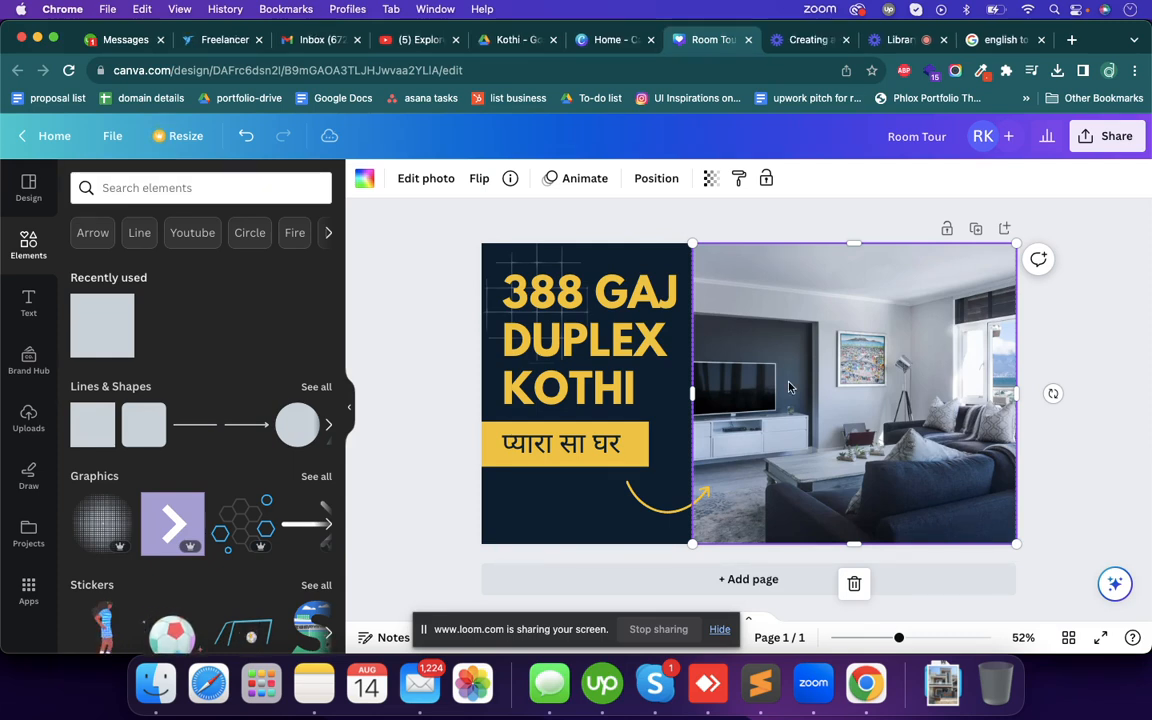
key(Delete)
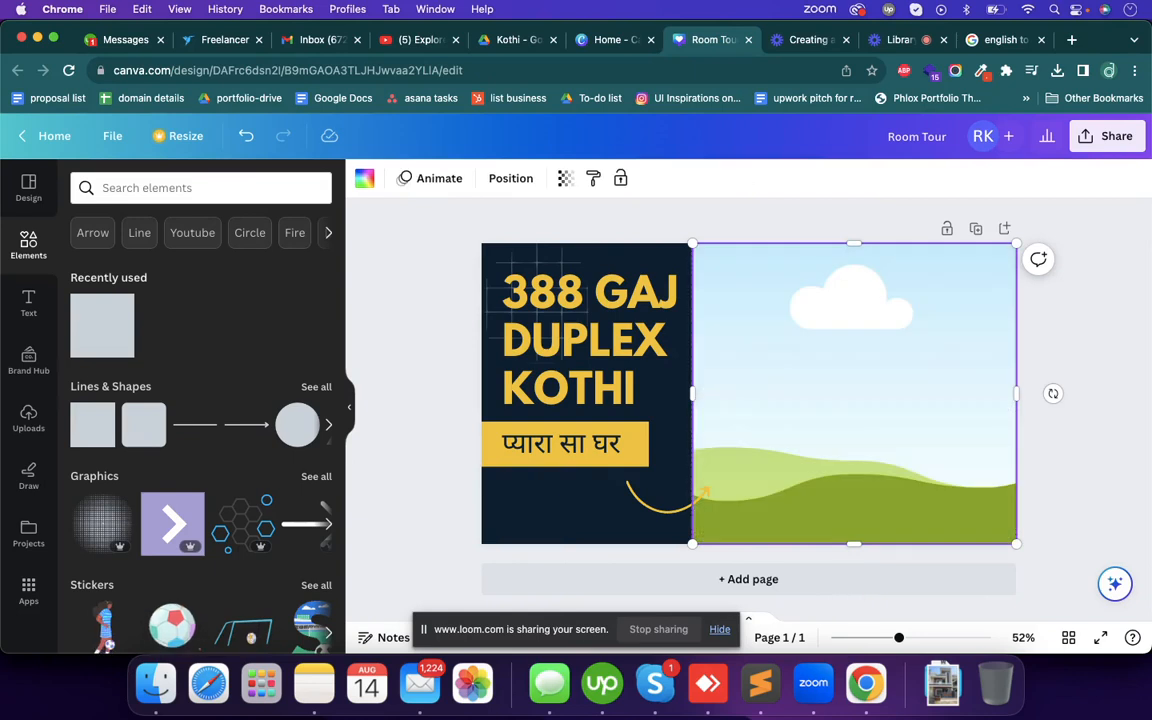
key(Delete)
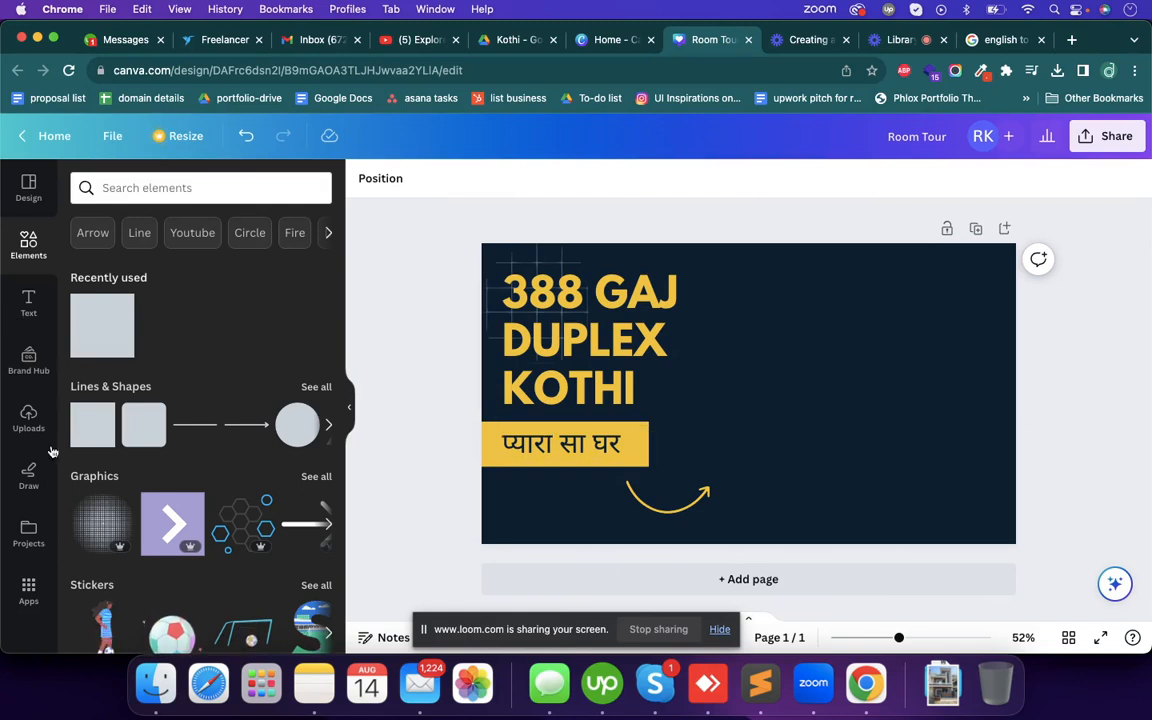
- Upload the house photo 9CE5F6C6-7F39-446B-A279-D095E23E14E0.jpg from the Downloads folder and add it to the thumbnail
click(28, 418)
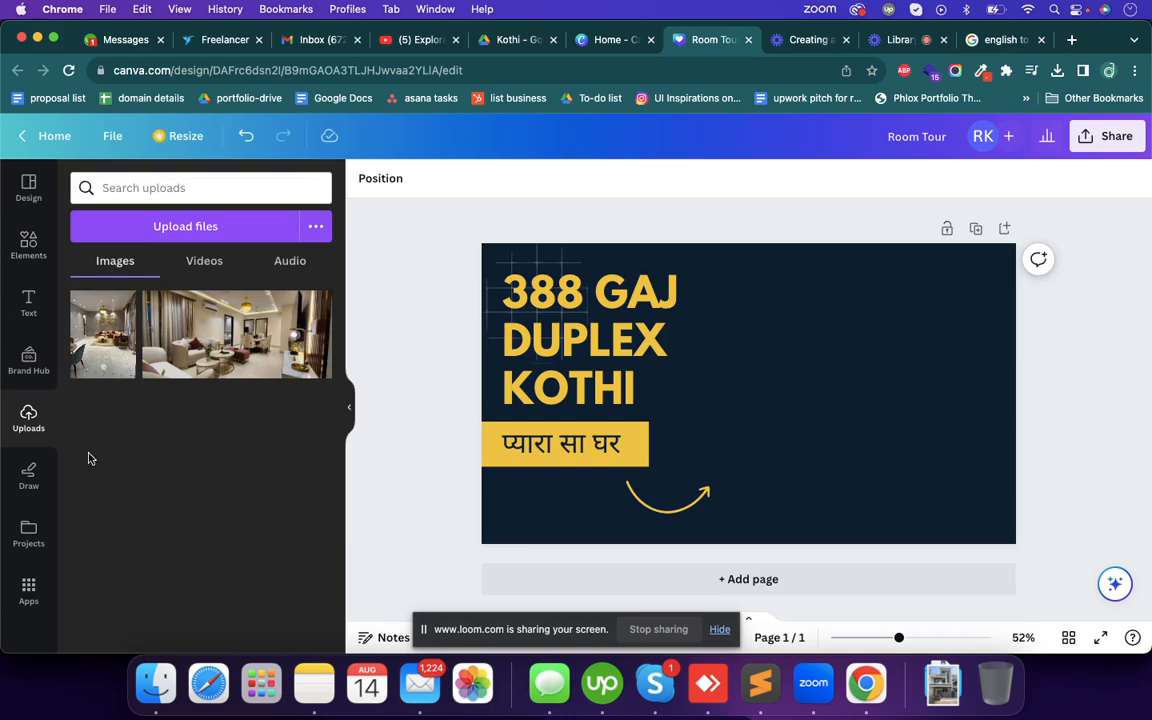
click(155, 683)
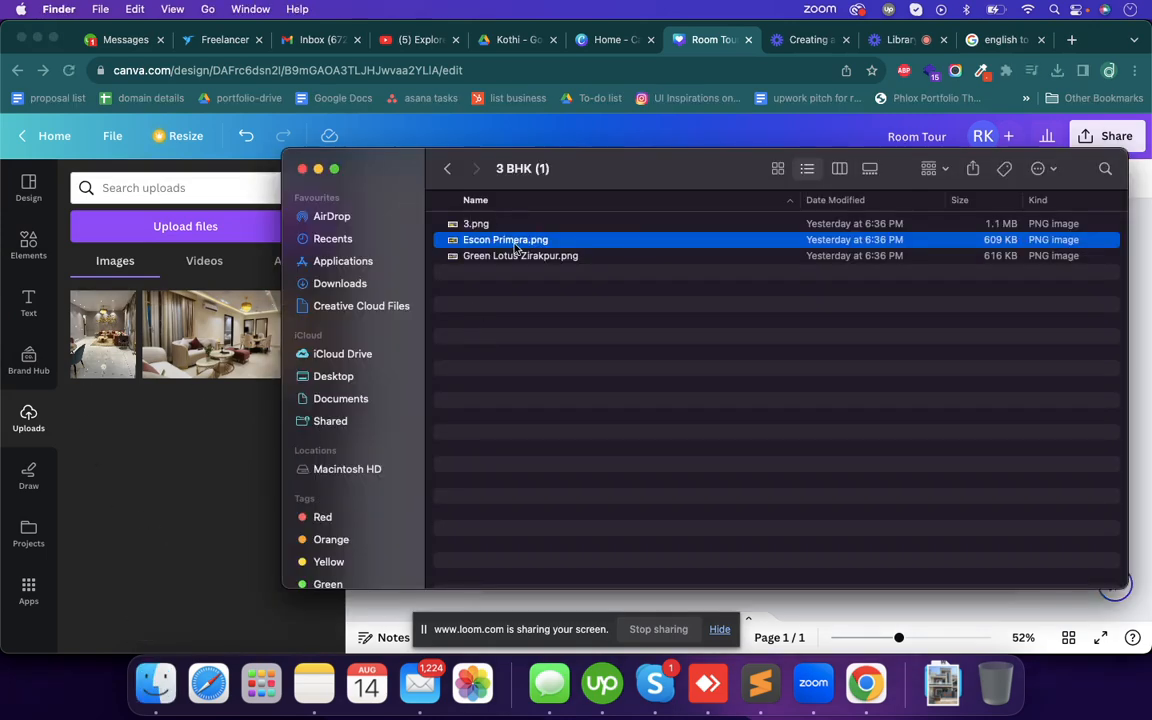
click(355, 241)
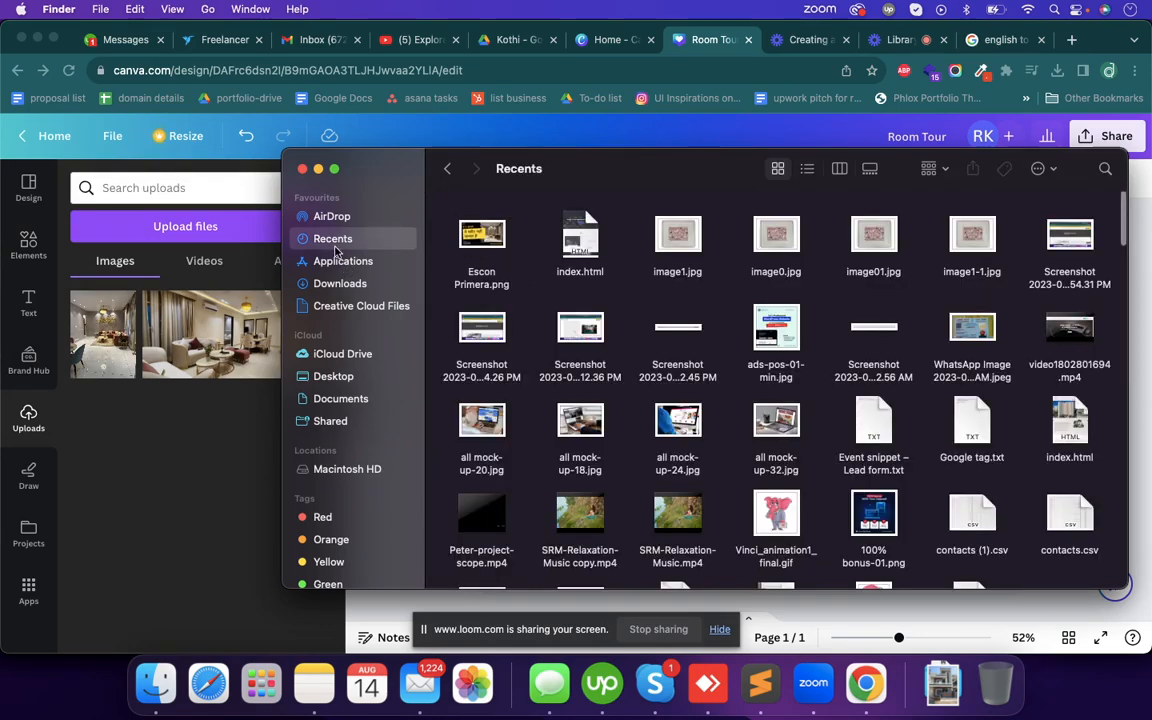
click(340, 284)
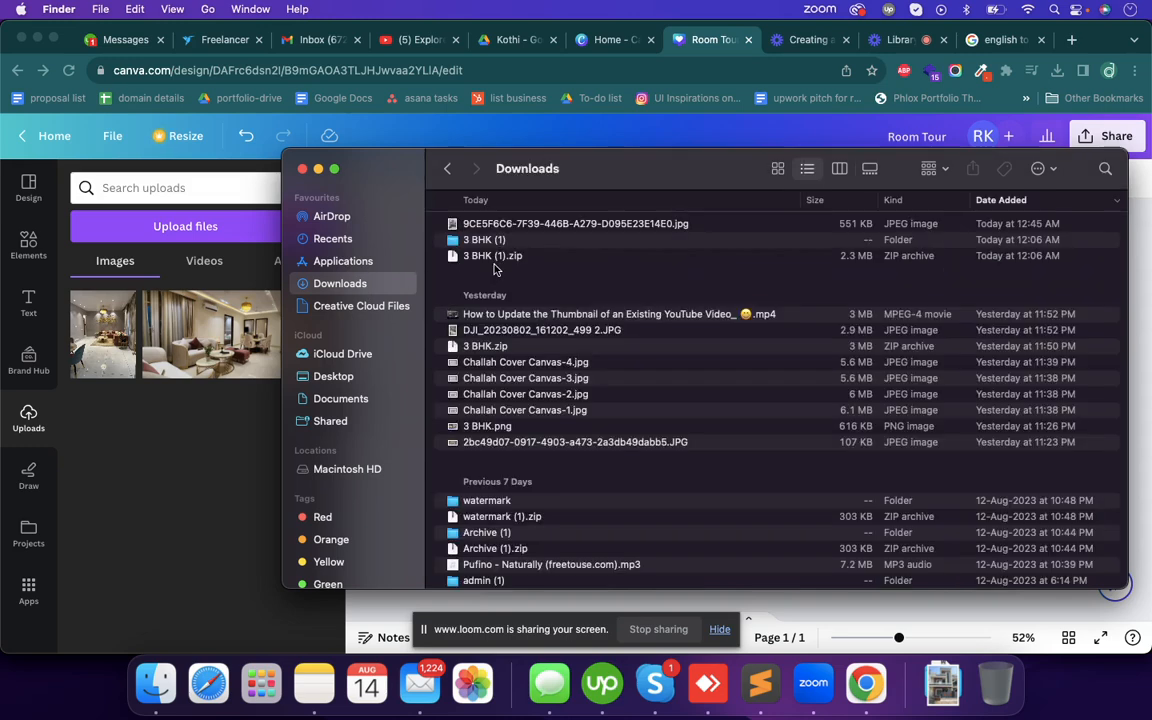
click(515, 223)
drag(515, 223, 166, 396)
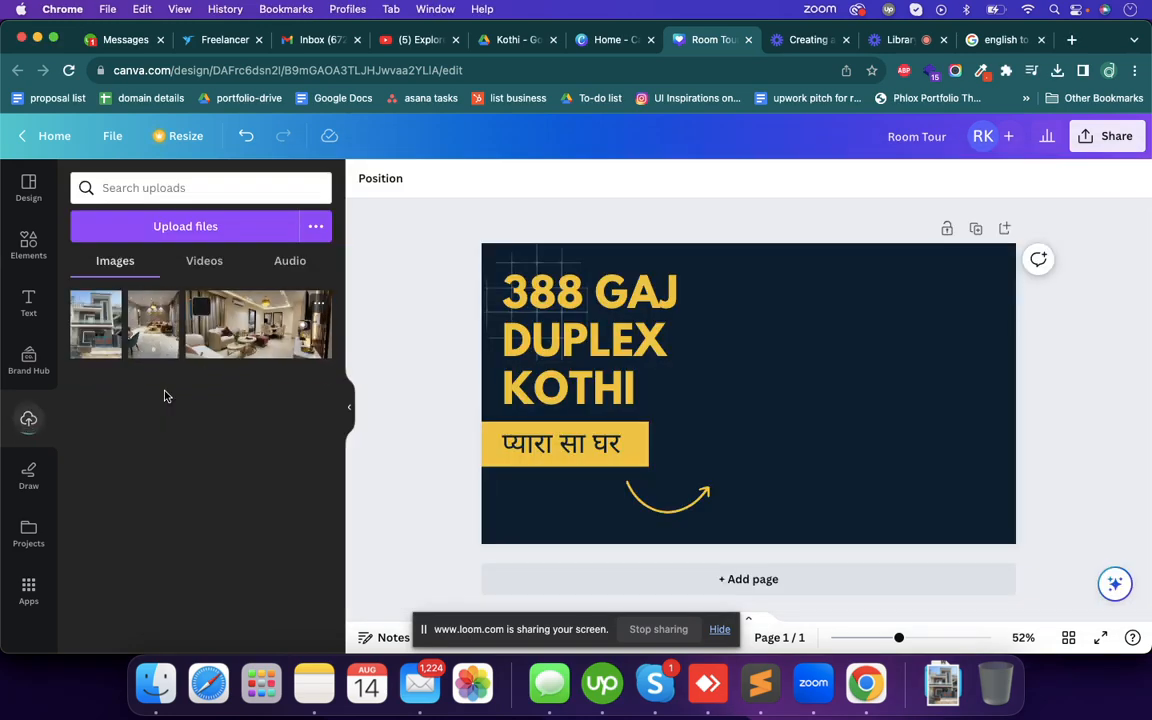
click(96, 322)
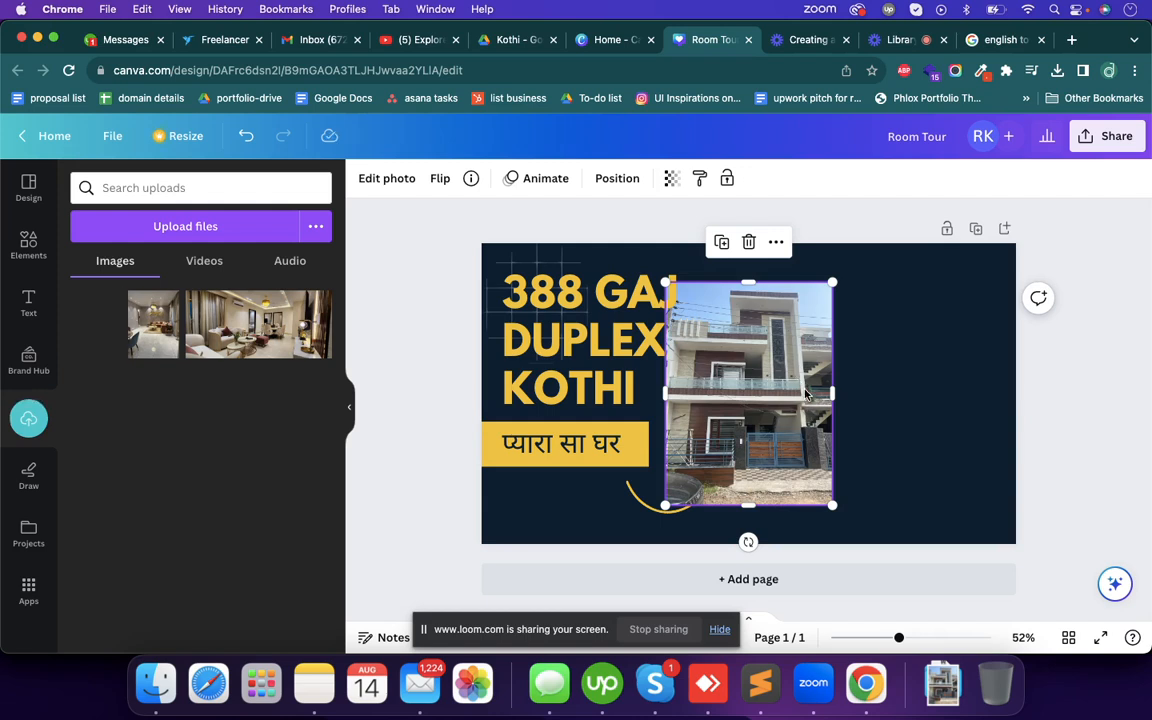
- Enlarge the house photo and position it flush with the thumbnail's right edge, covering the full height beside the heading
drag(806, 393, 837, 346)
drag(864, 461, 1032, 549)
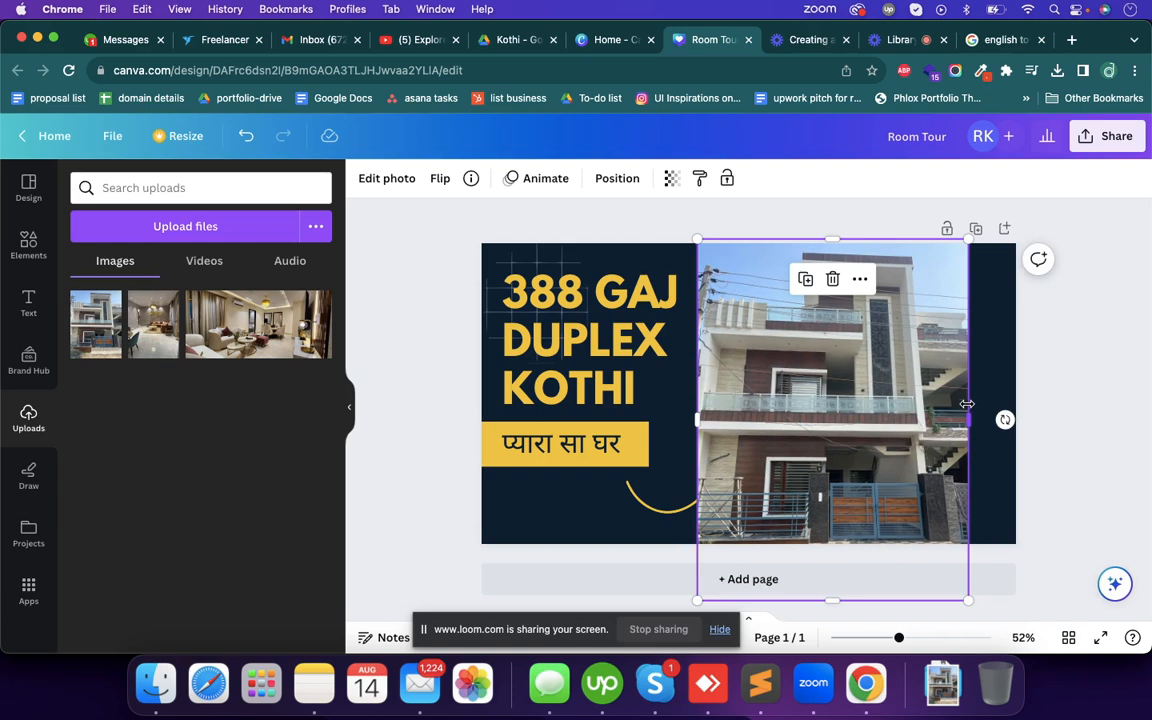
mouse_move(917, 431)
mouse_down()
mouse_move(915, 411)
mouse_move(918, 425)
mouse_up()
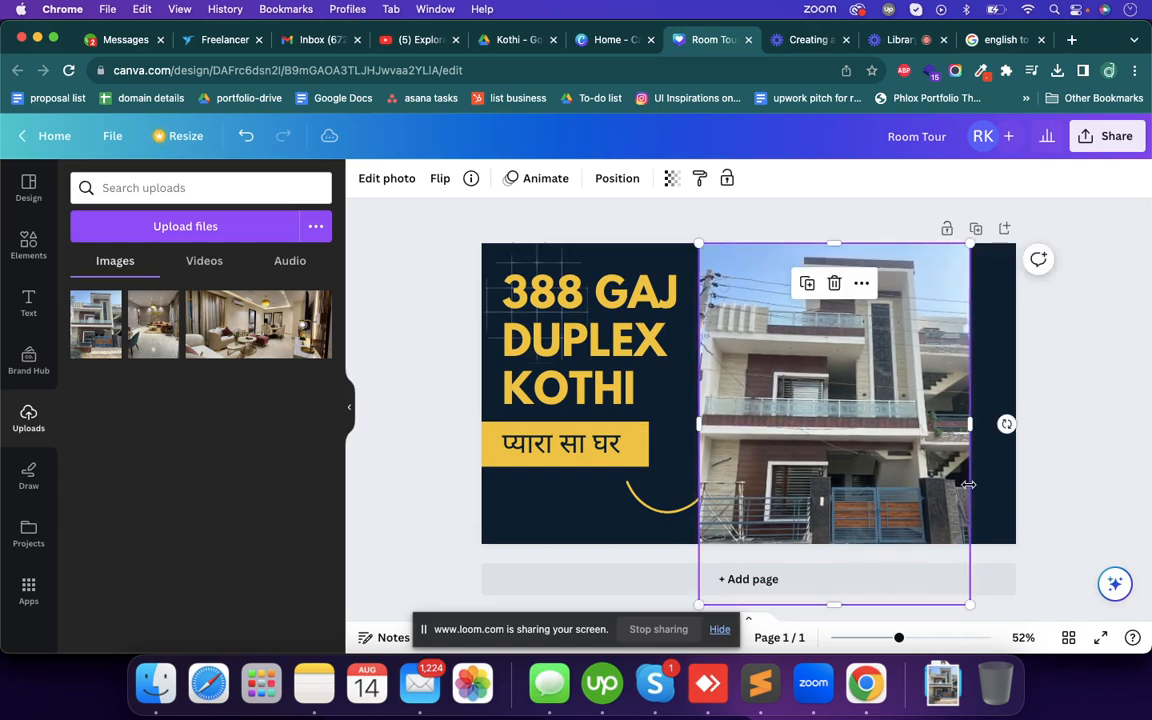
drag(946, 483, 943, 472)
drag(969, 597, 961, 584)
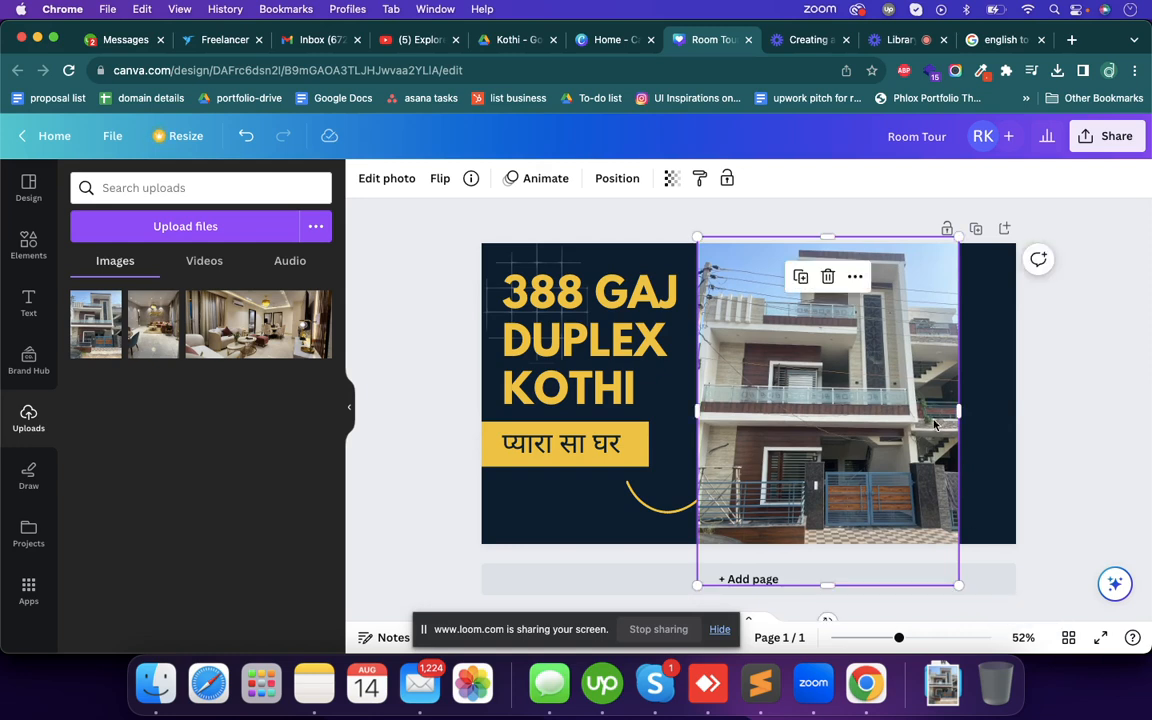
drag(911, 418, 970, 412)
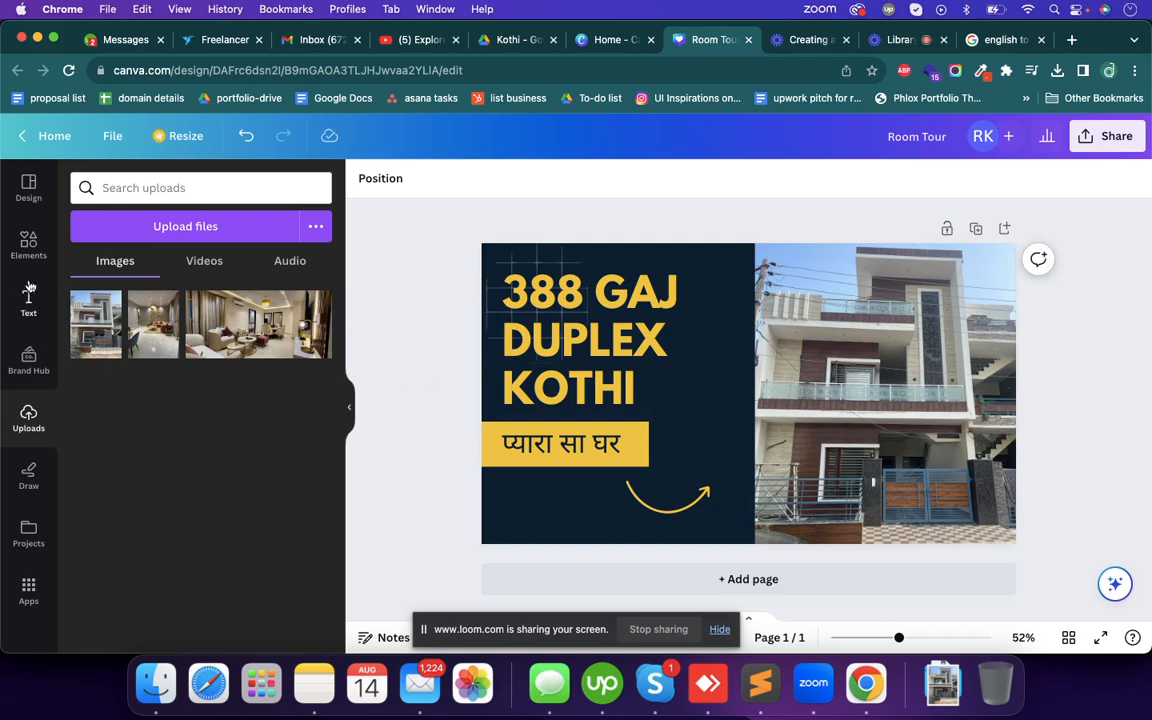
- Move the curved yellow arrow up beside the word KOTHI so it points at the house photo
click(27, 245)
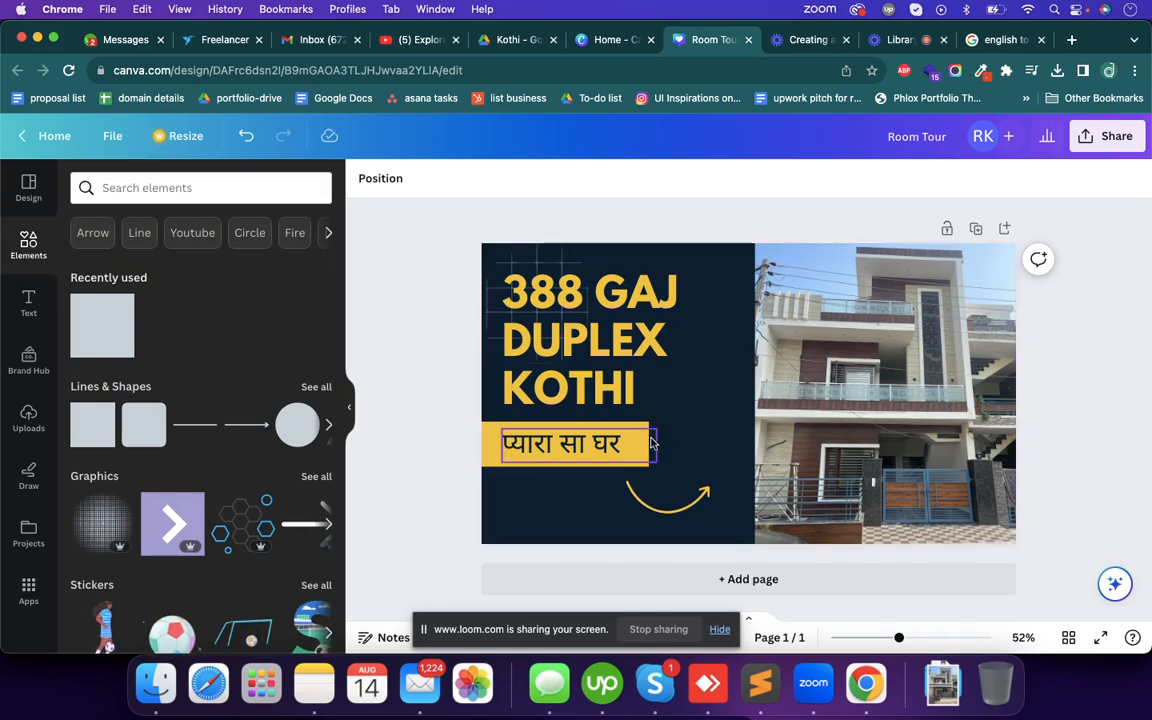
click(704, 492)
drag(704, 492, 736, 398)
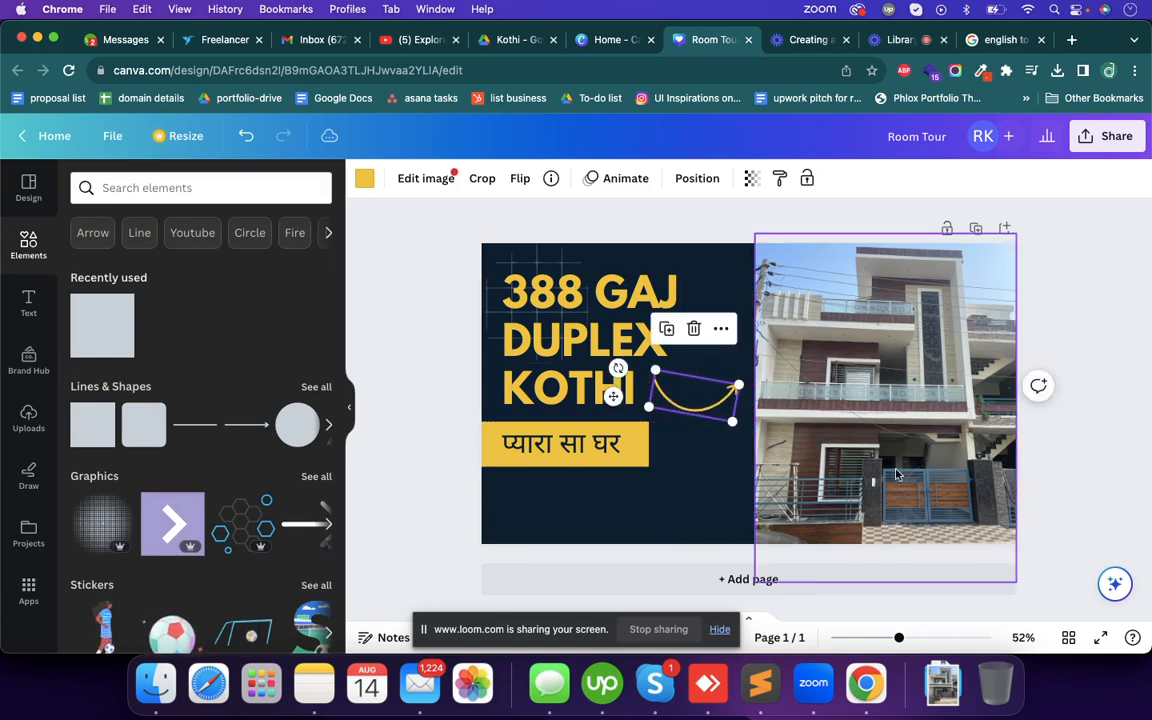
click(1083, 479)
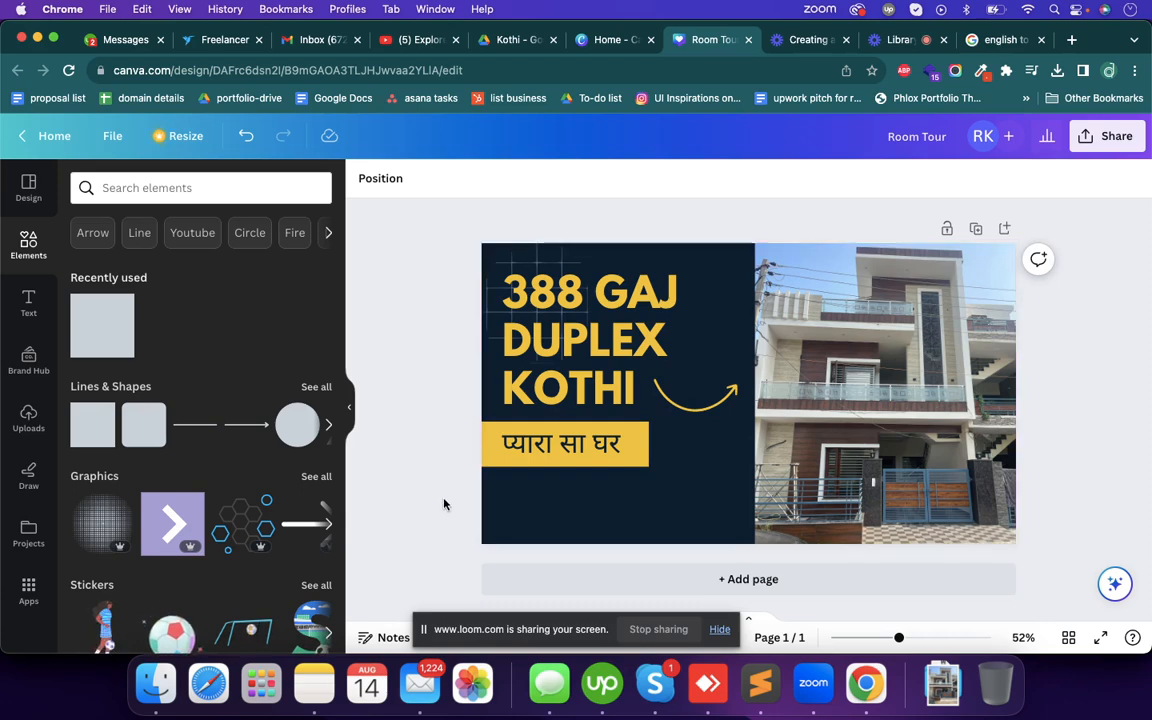
- Add a subheading below the Hindi tagline banner and replace its text with the "Call" line and two phone numbers copied from Notes
click(29, 303)
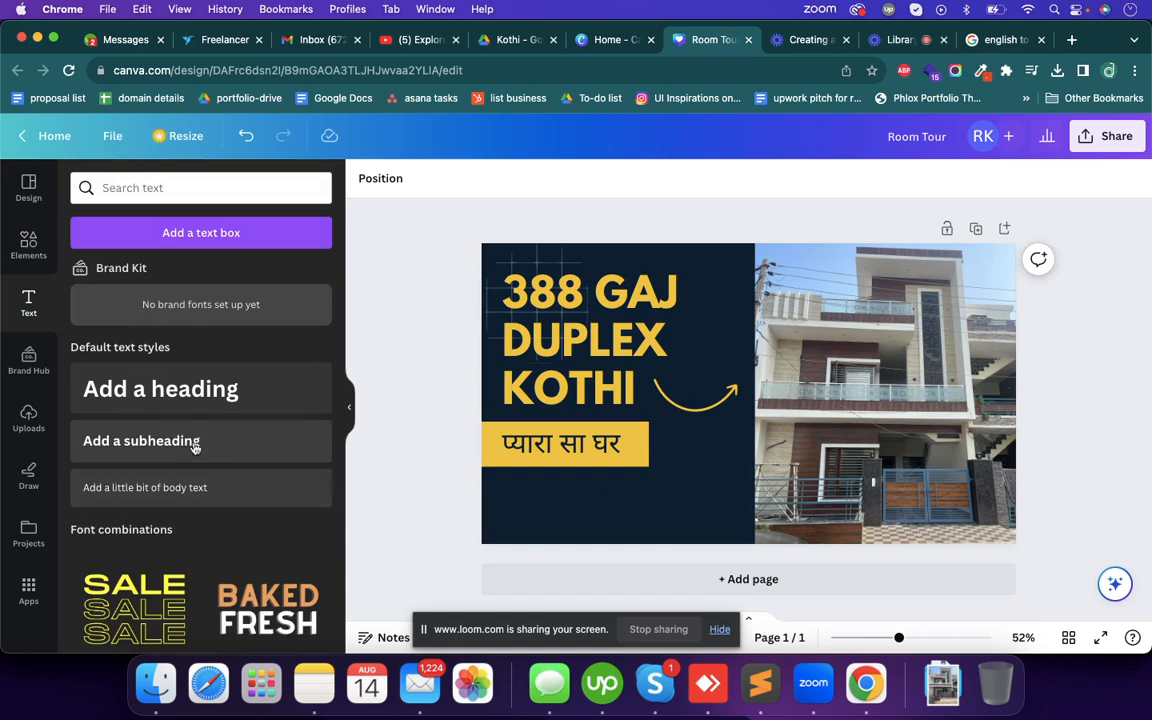
drag(187, 444, 617, 510)
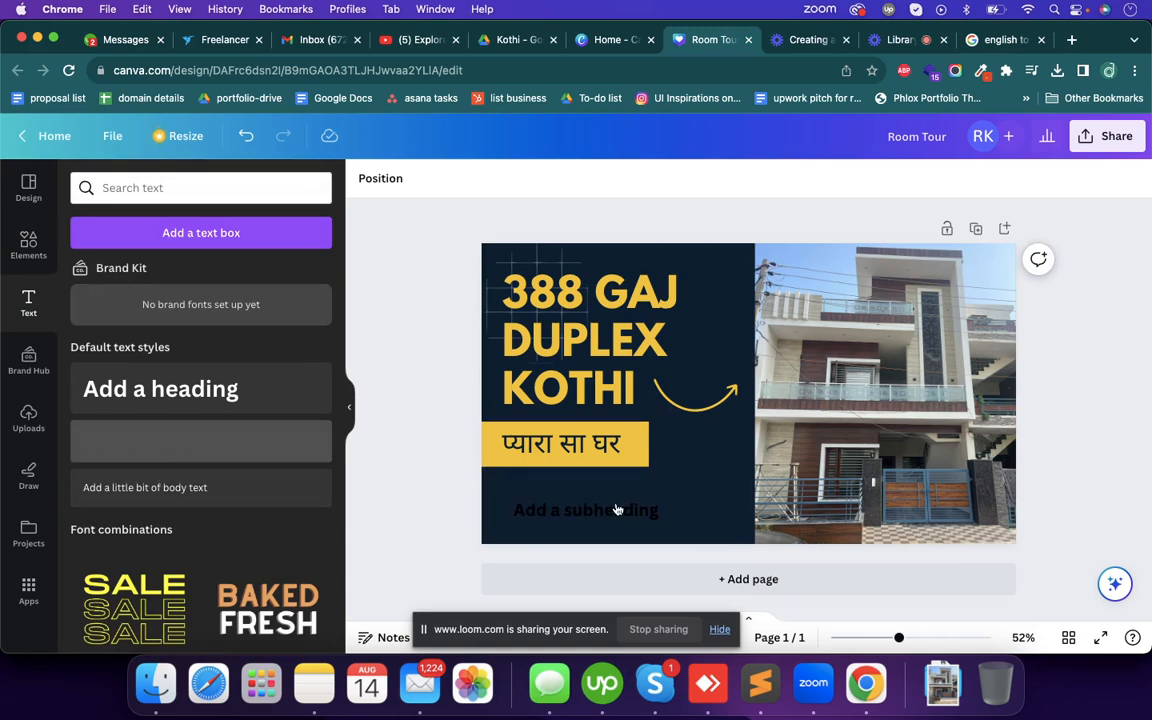
right_click(314, 684)
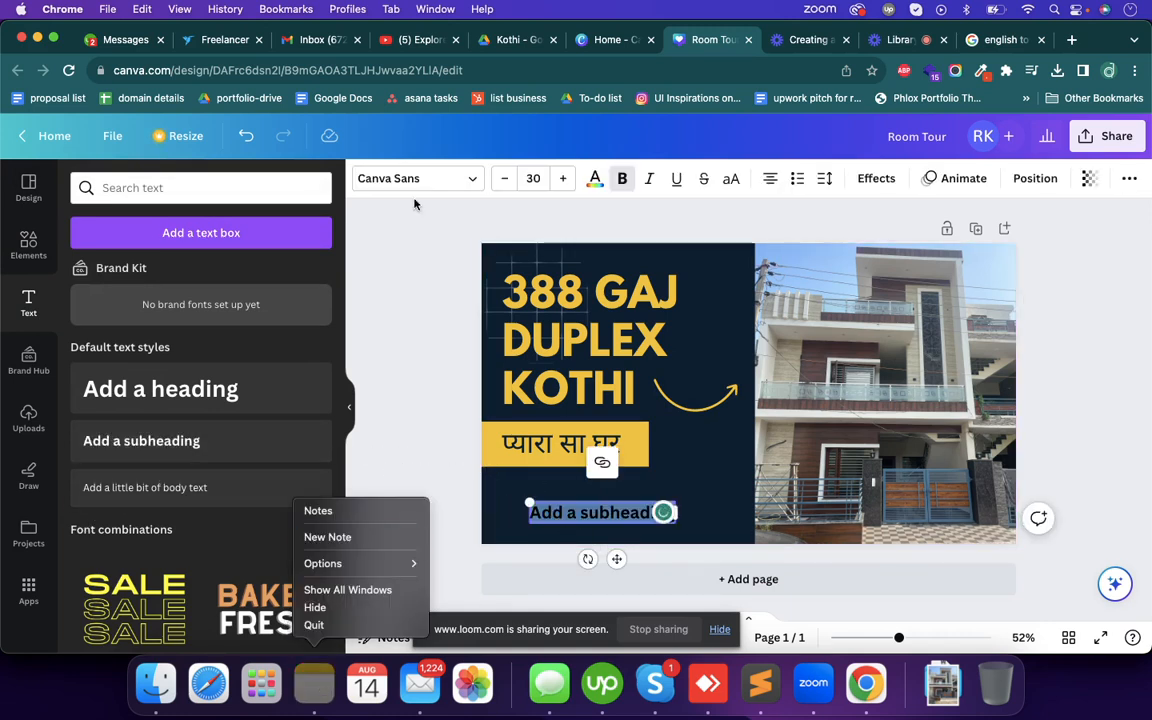
click(318, 510)
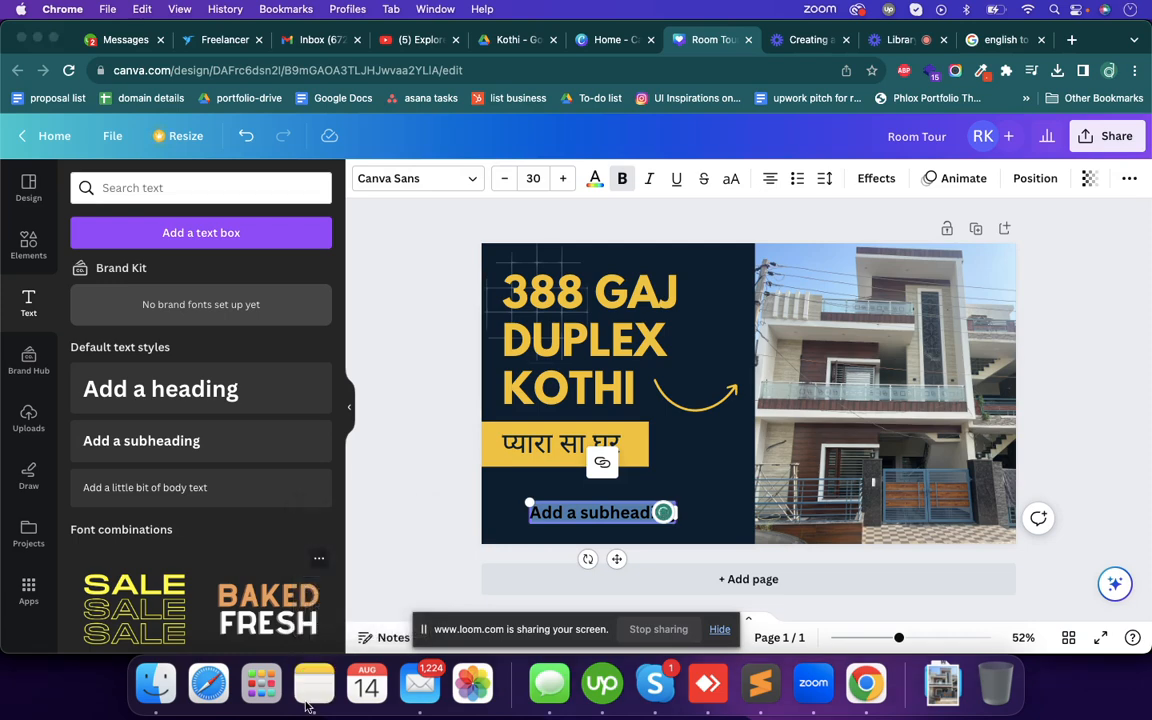
drag(411, 173, 321, 137)
key(super+c)
click(960, 558)
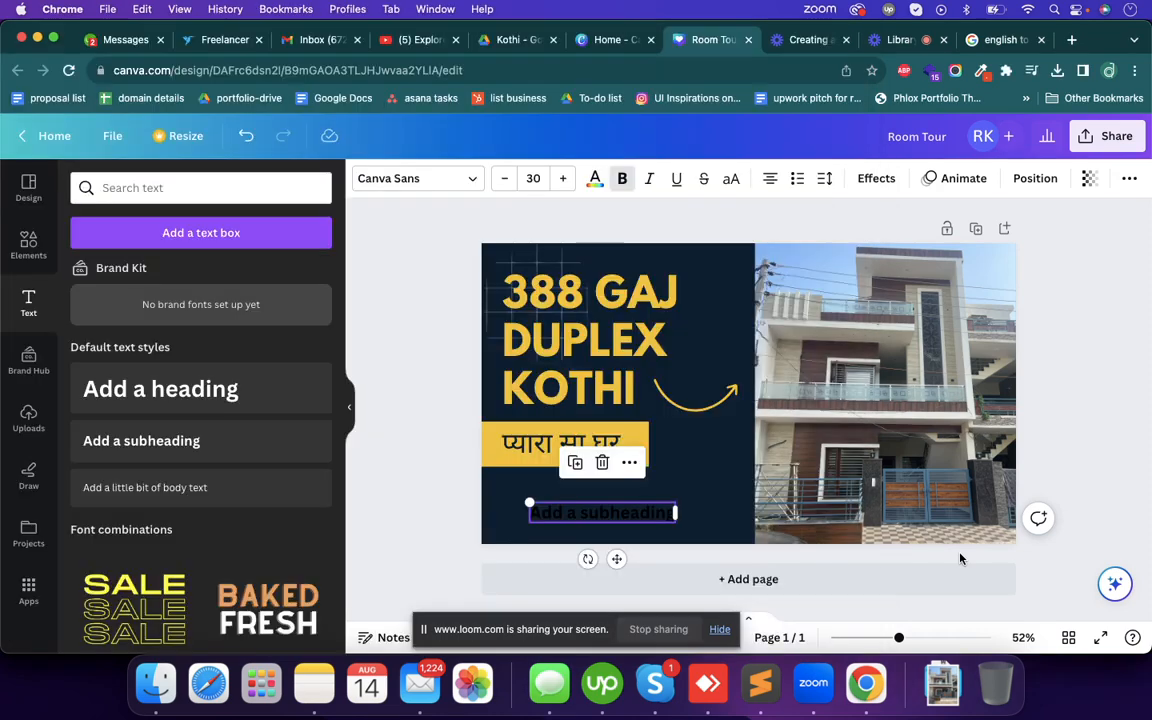
double_click(600, 512)
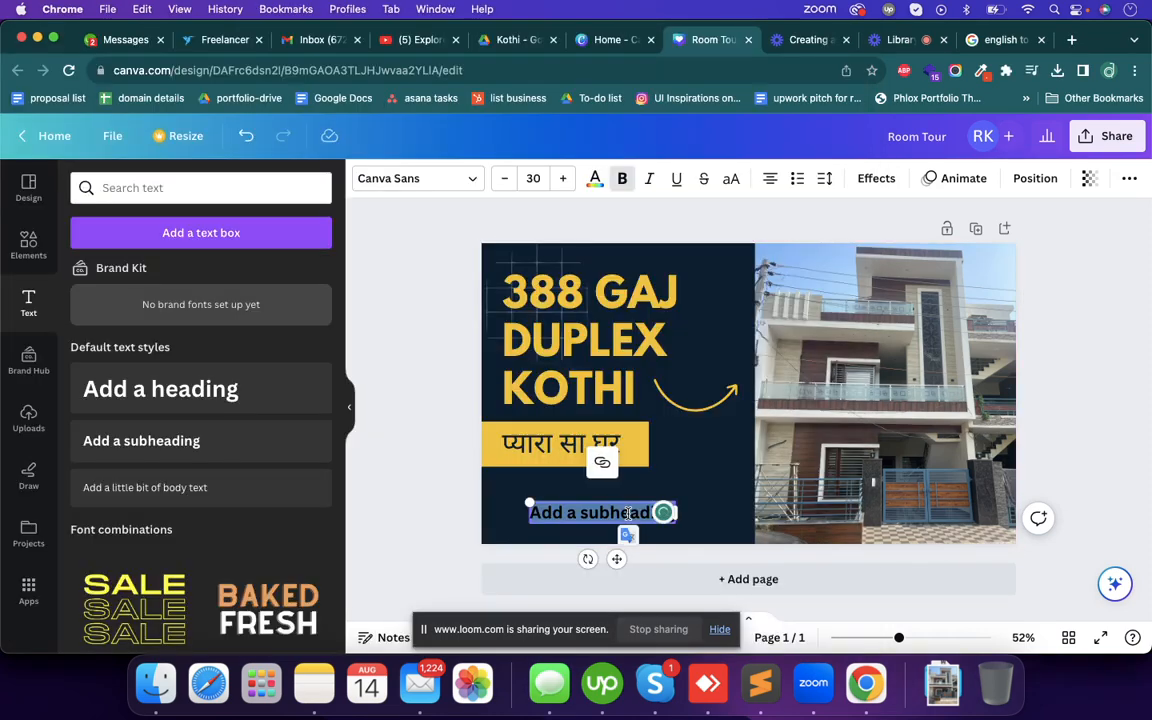
key(super+v)
- Recolour all of the contact text in the document's white and align it left
key(super+a)
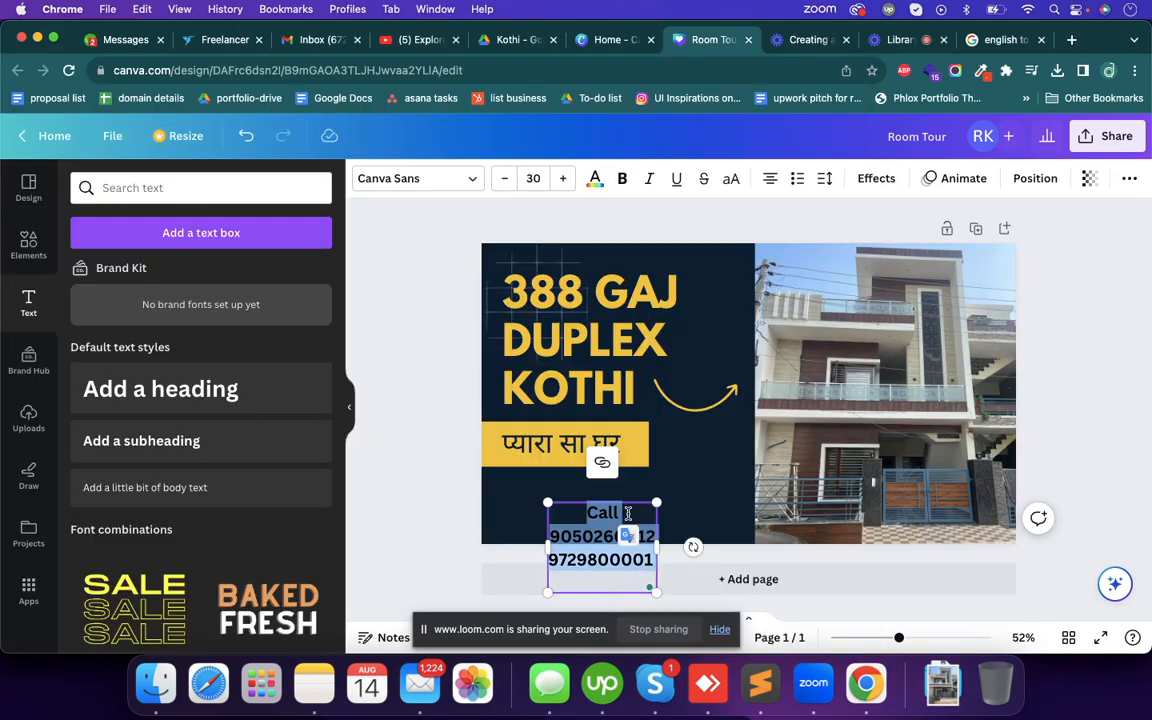
click(593, 180)
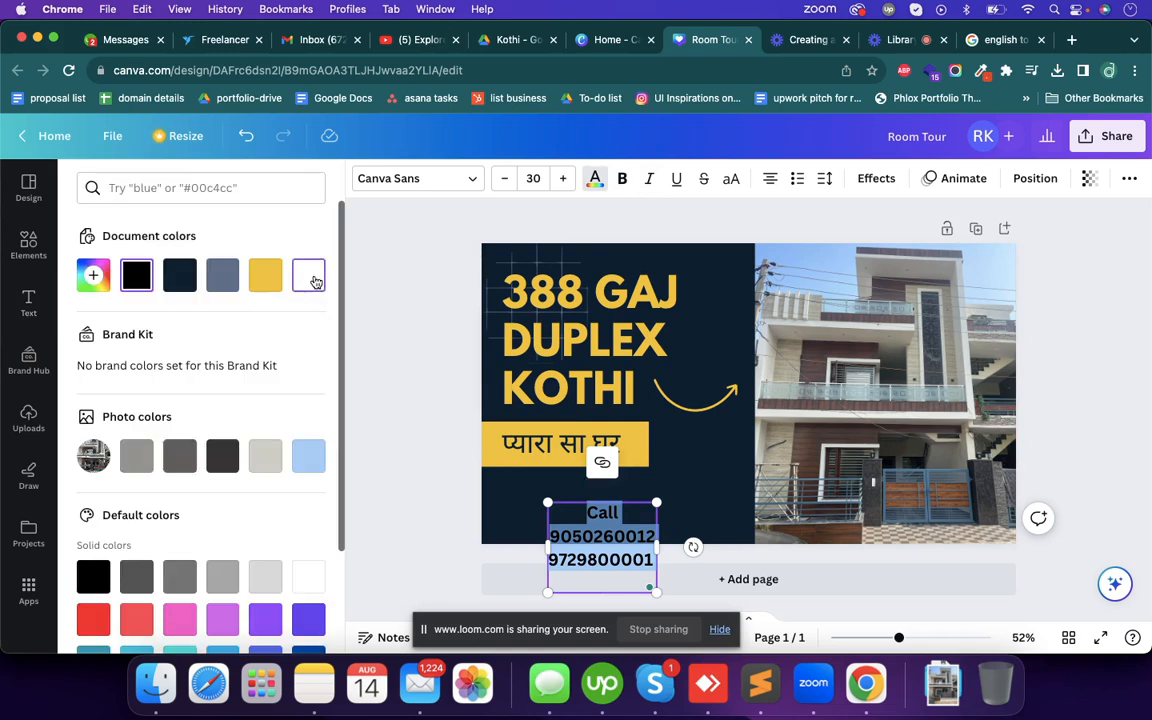
click(312, 277)
click(771, 179)
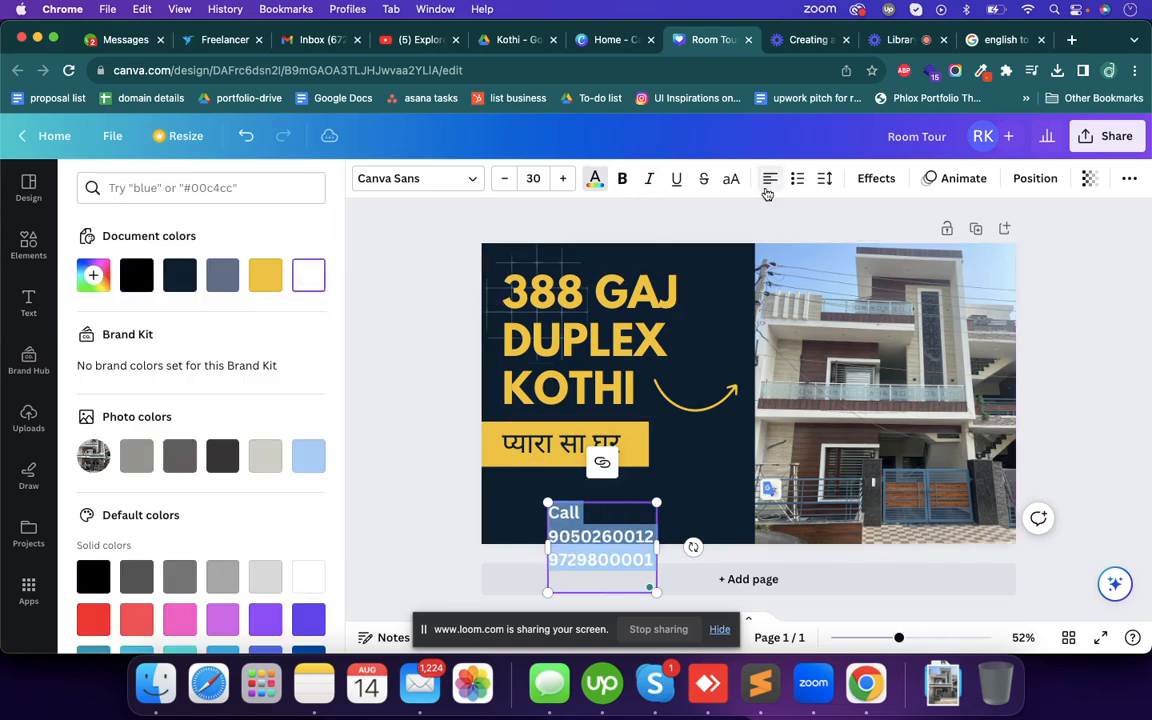
click(450, 525)
click(447, 529)
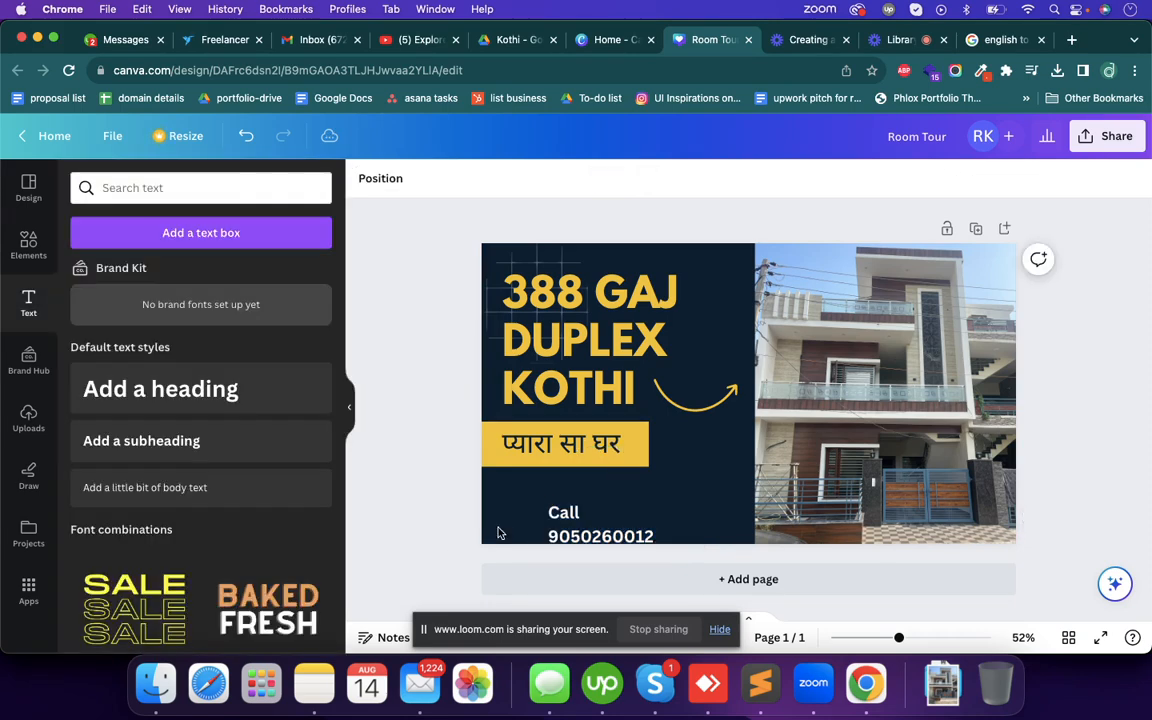
- Move the contact text under the banner, in line with the heading, and join the two phone numbers on one line with "or"
drag(598, 549, 558, 508)
double_click(530, 530)
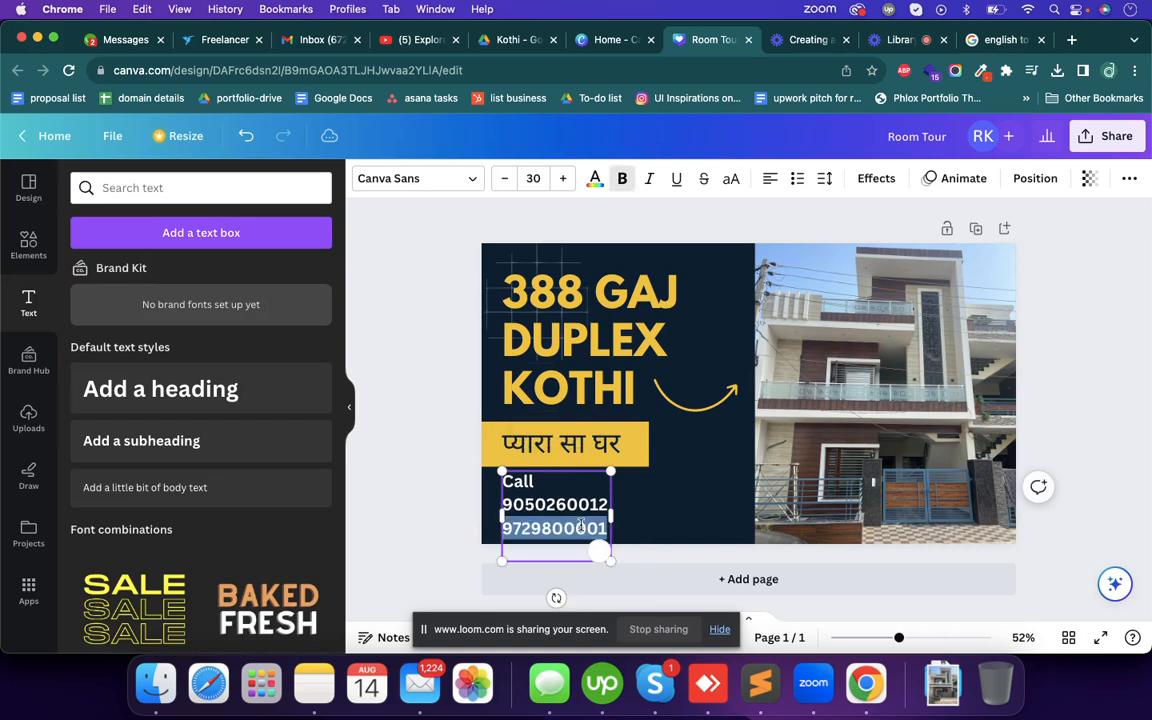
key(Left)
key(BackSpace)
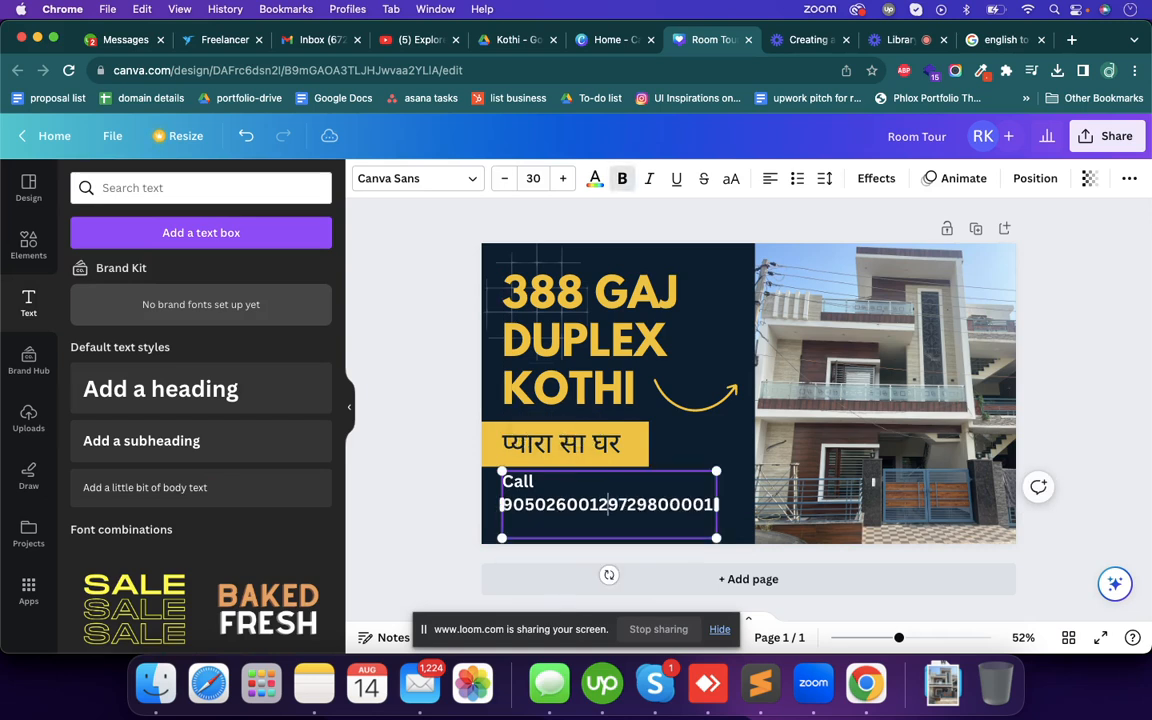
text(or)
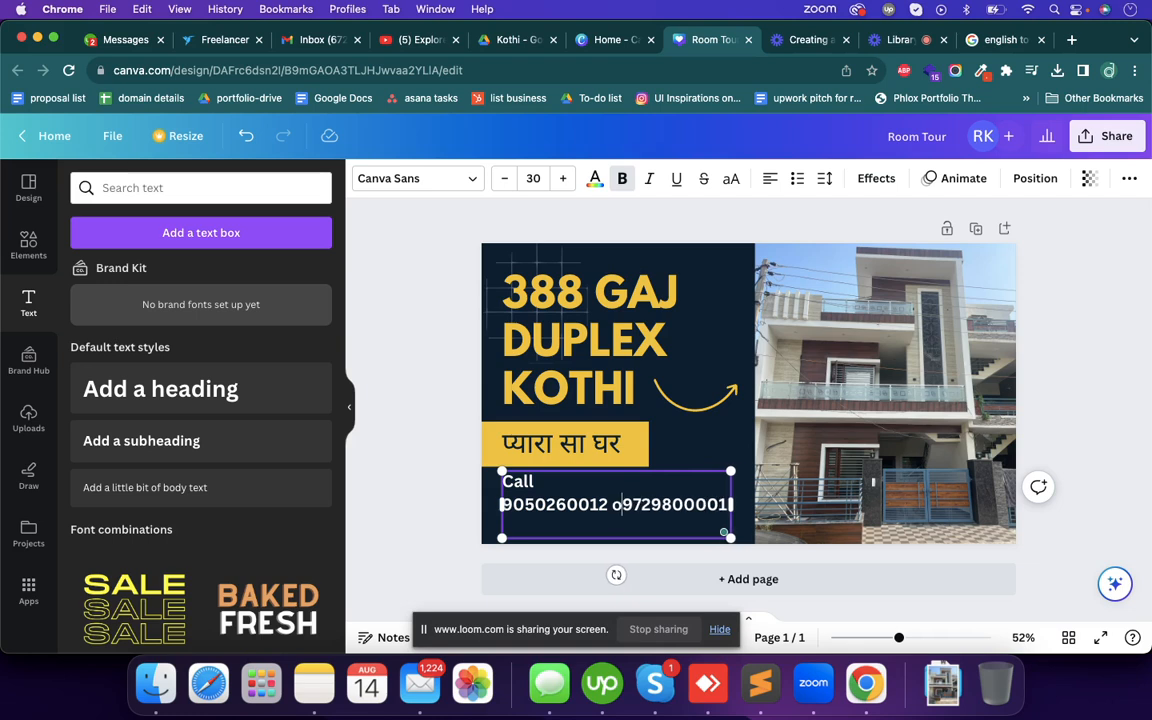
click(416, 532)
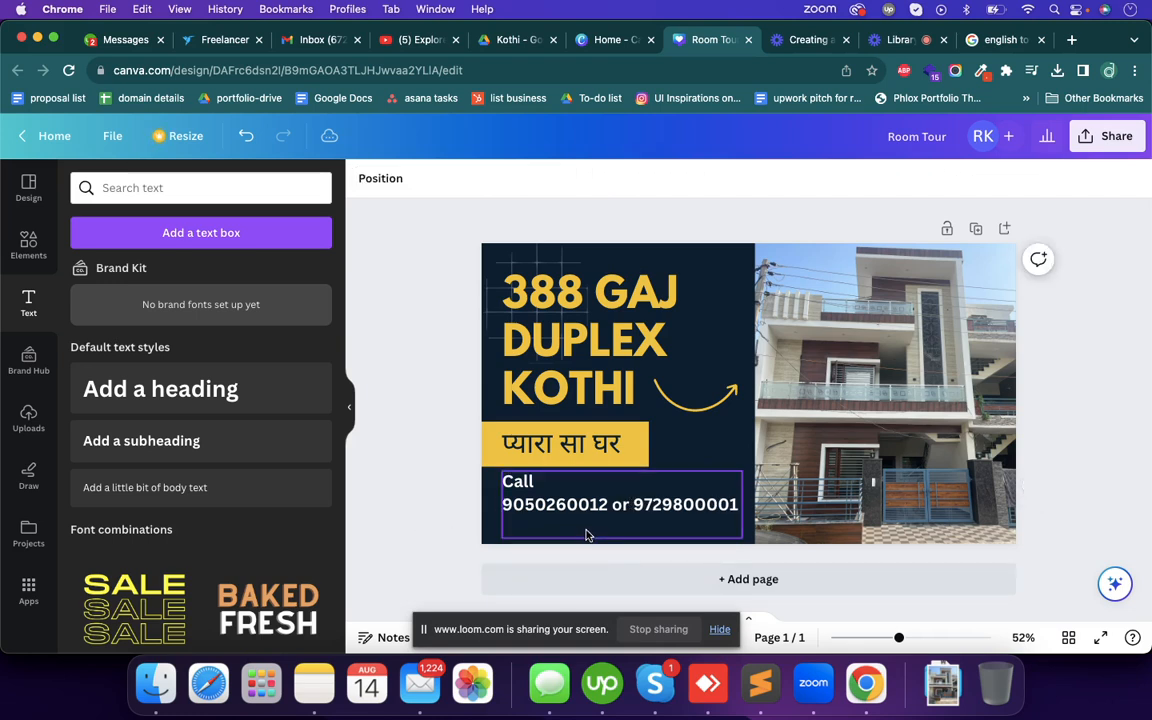
- Remove the empty last line of the contact text and move the block slightly down, away from the banner
click(601, 531)
click(599, 529)
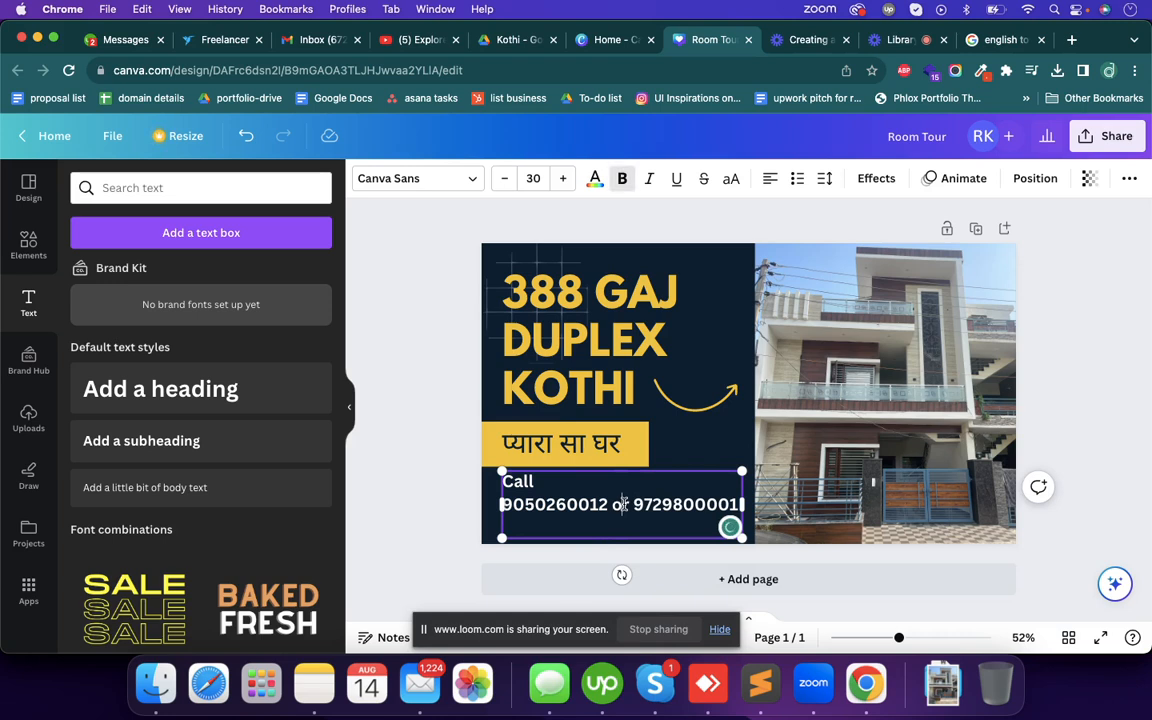
key(Down)
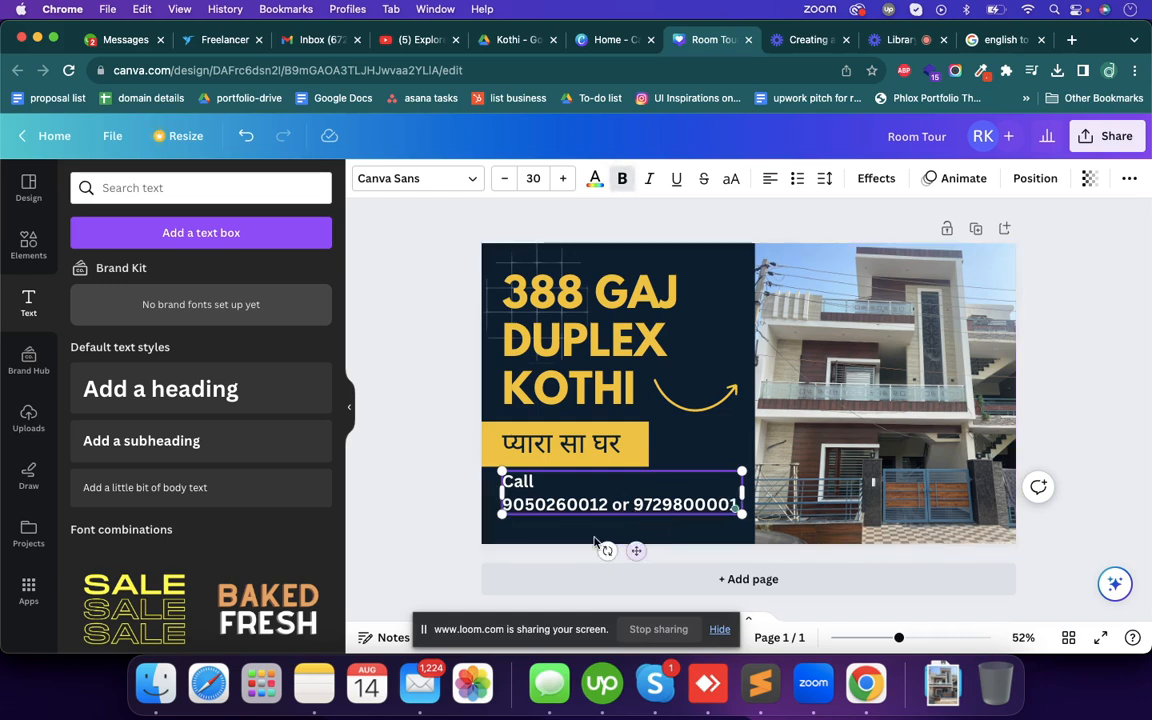
click(387, 458)
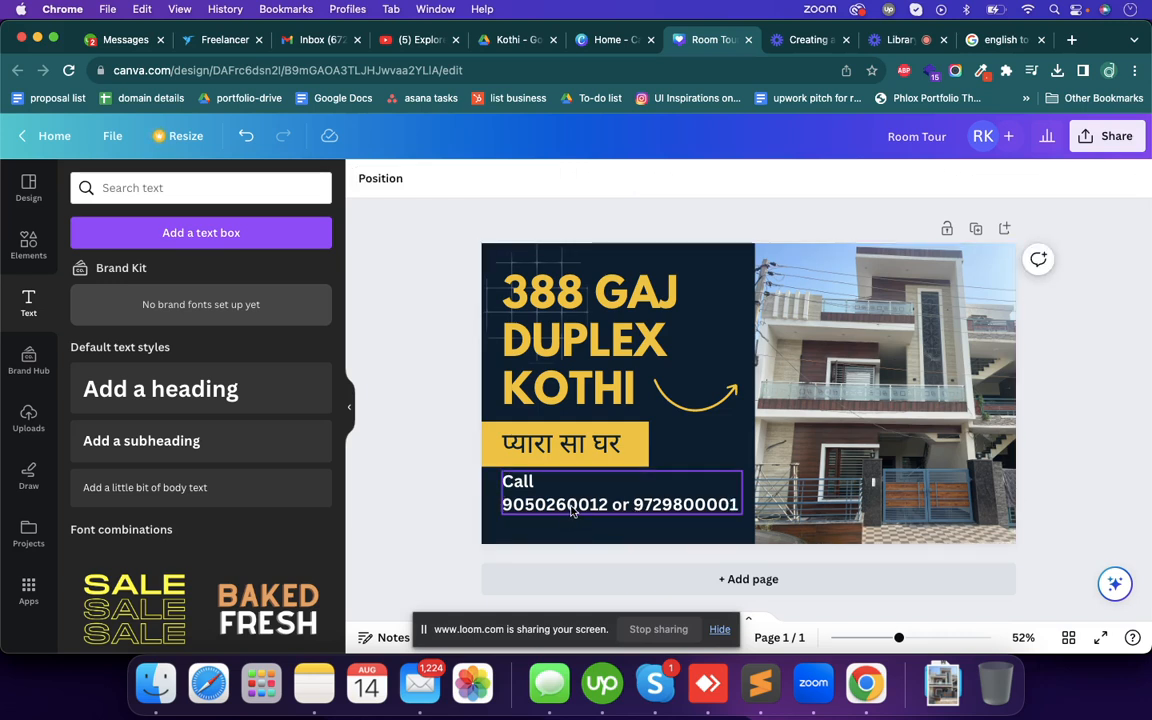
click(572, 511)
drag(572, 511, 572, 526)
click(404, 421)
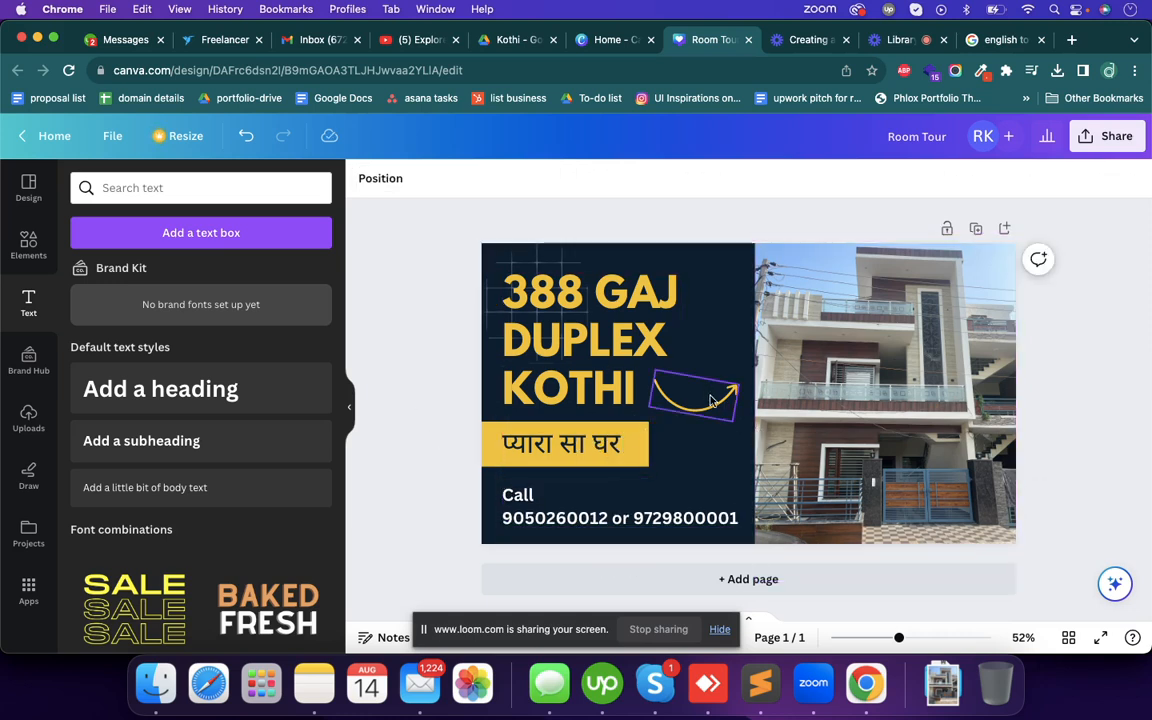
- Remove the curved yellow arrow beside the word KOTHI from the thumbnail
drag(716, 404, 406, 417)
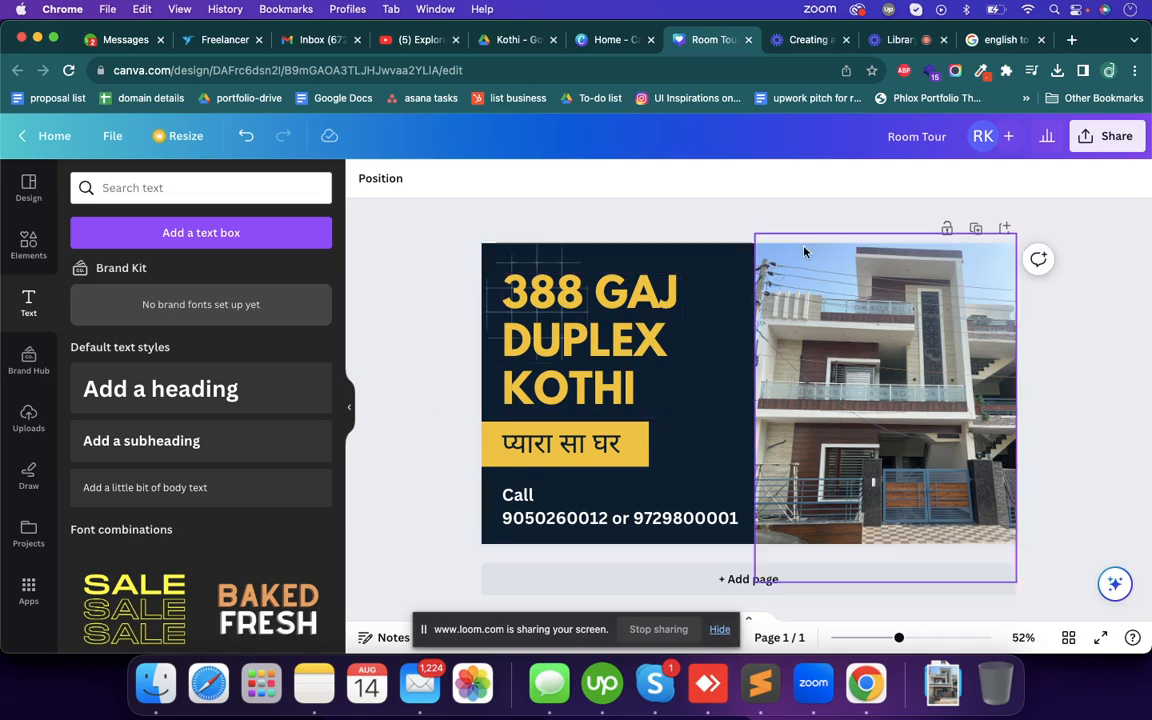
click(619, 302)
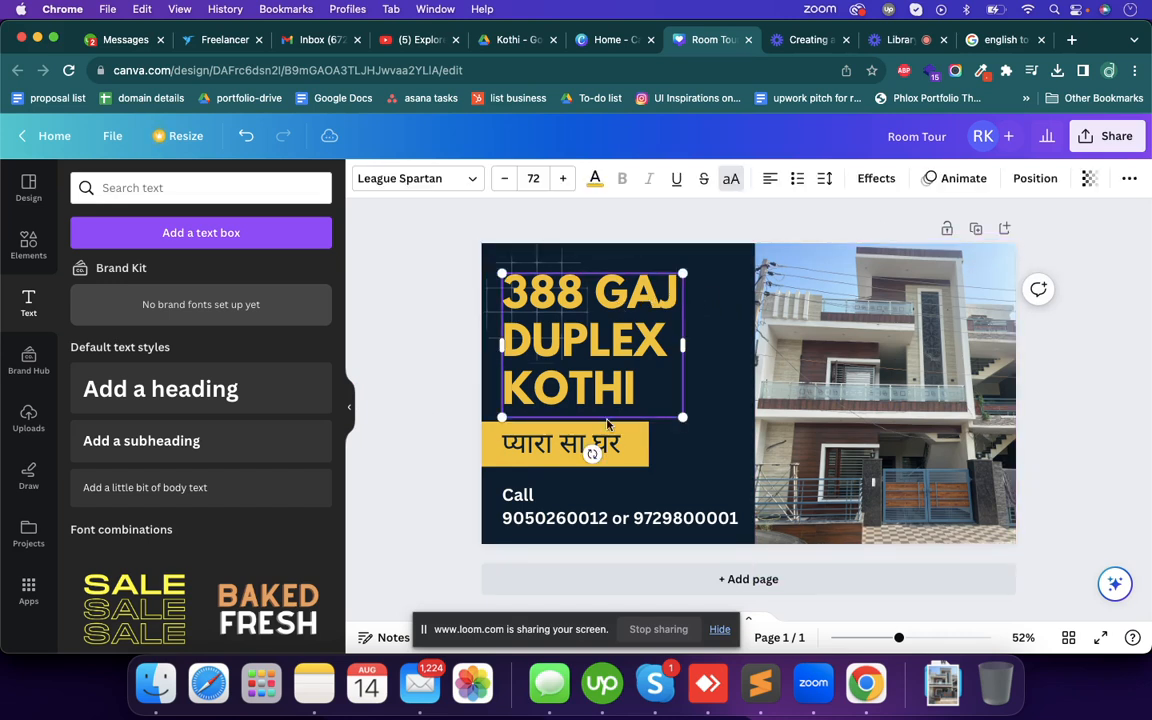
shift+click(594, 452)
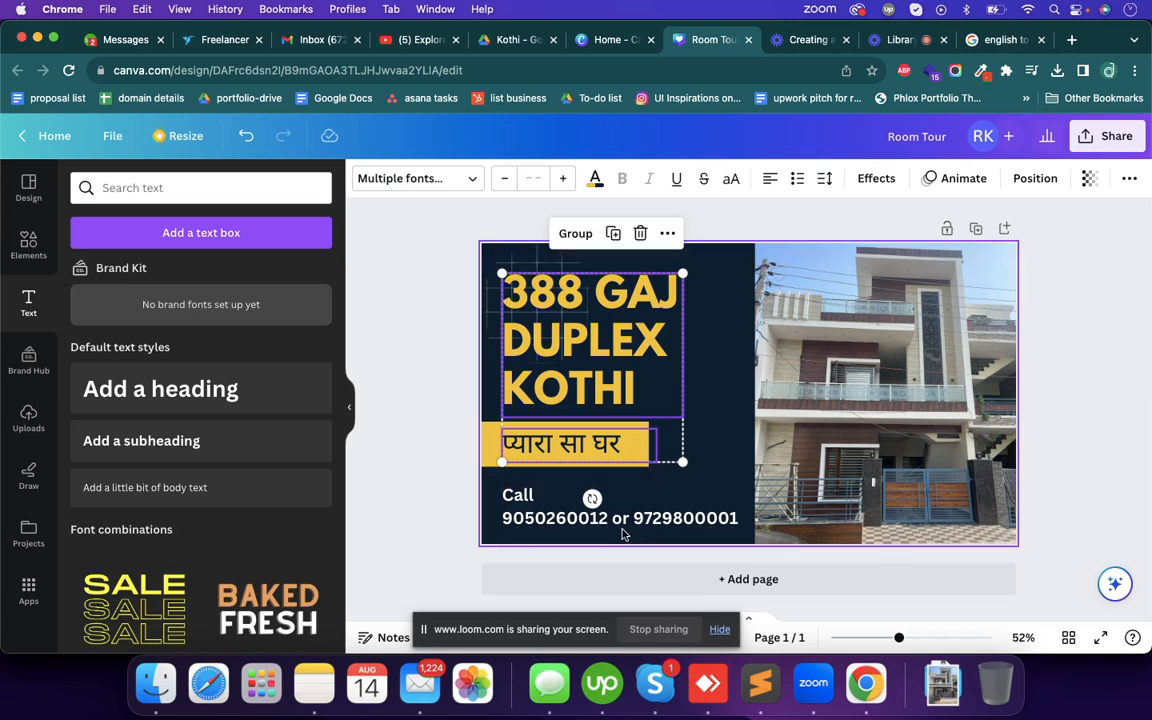
click(453, 449)
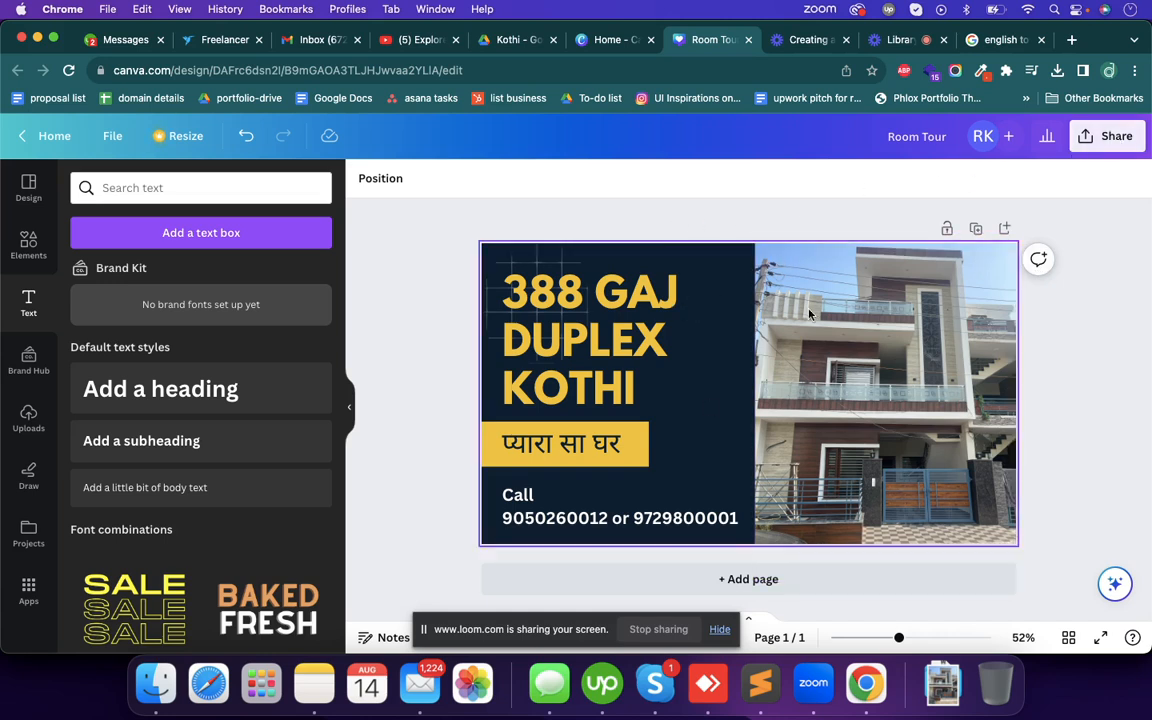
- Download the thumbnail as a PNG at size 1 (1,280 × 720 px) with the download settings saved
click(1104, 142)
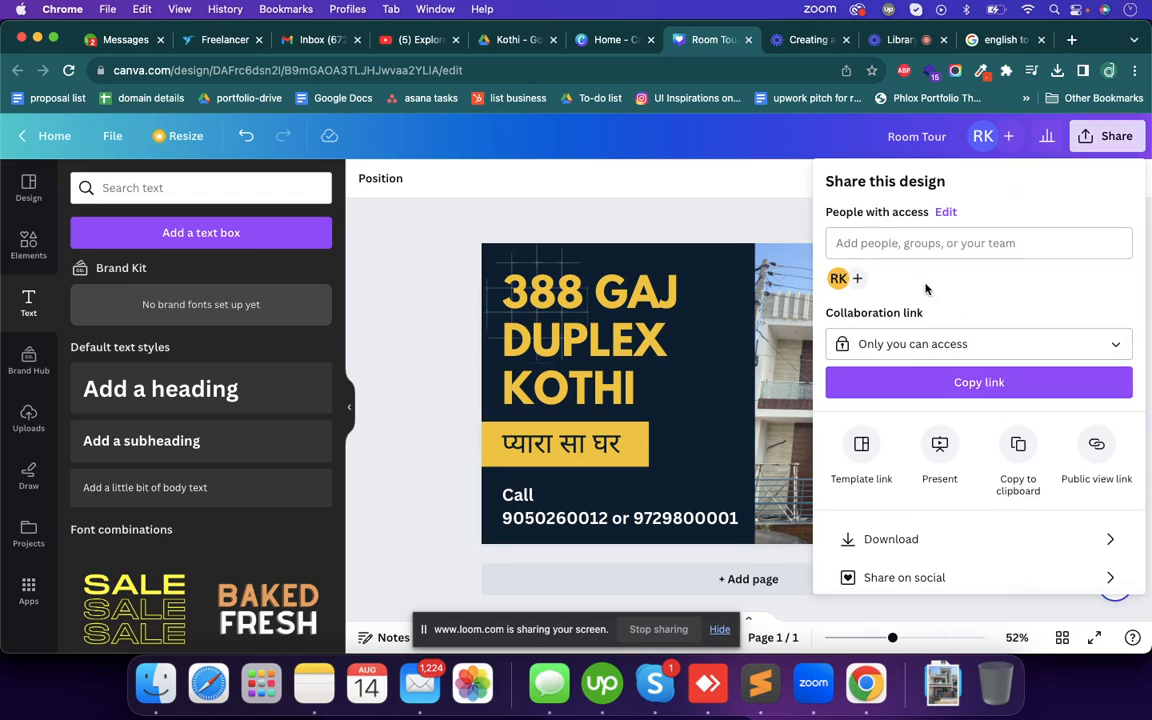
scroll(909, 284, down, 2)
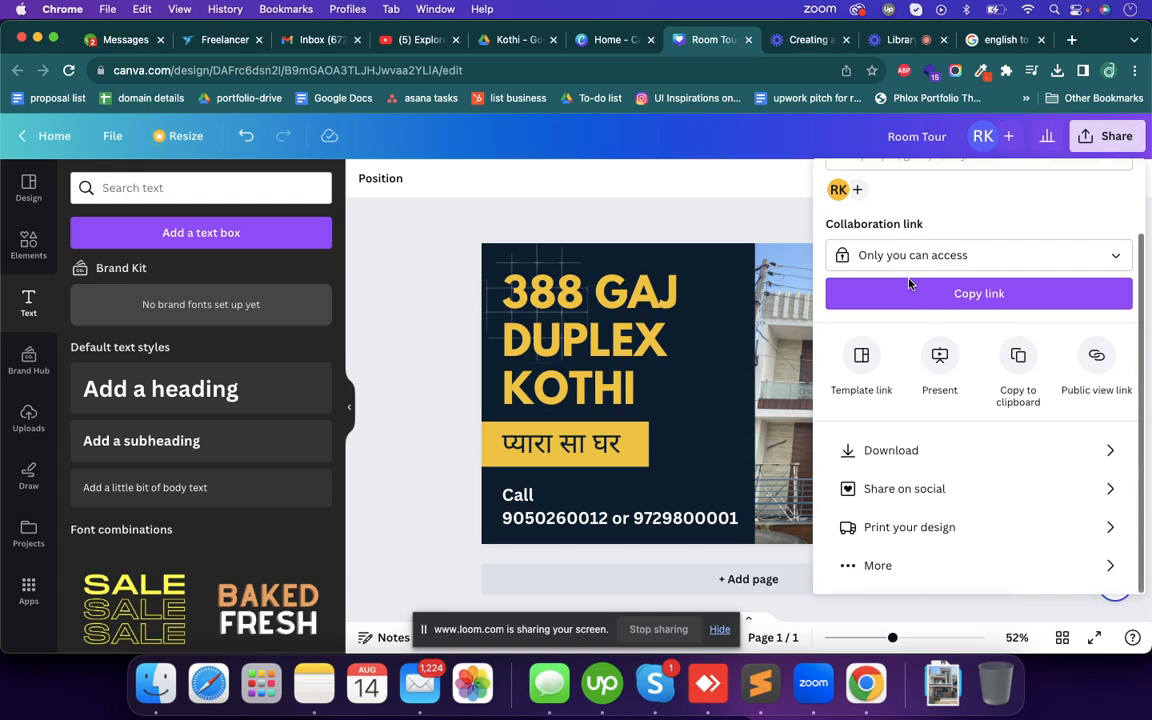
click(880, 451)
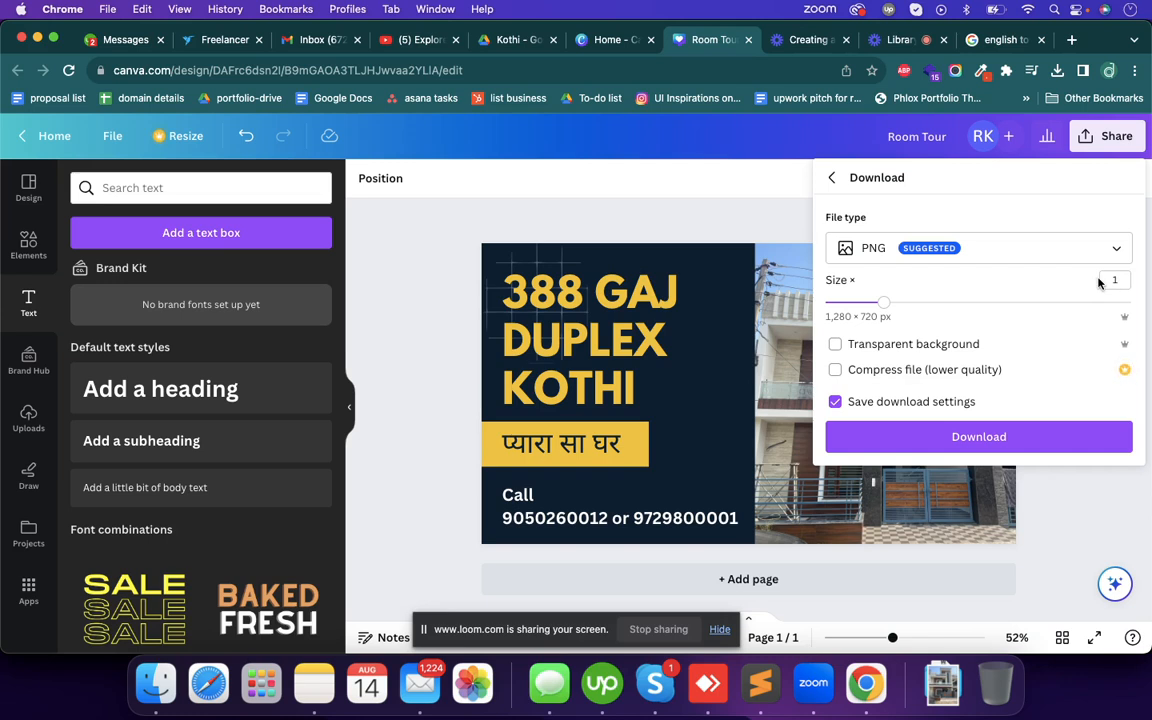
click(1007, 443)
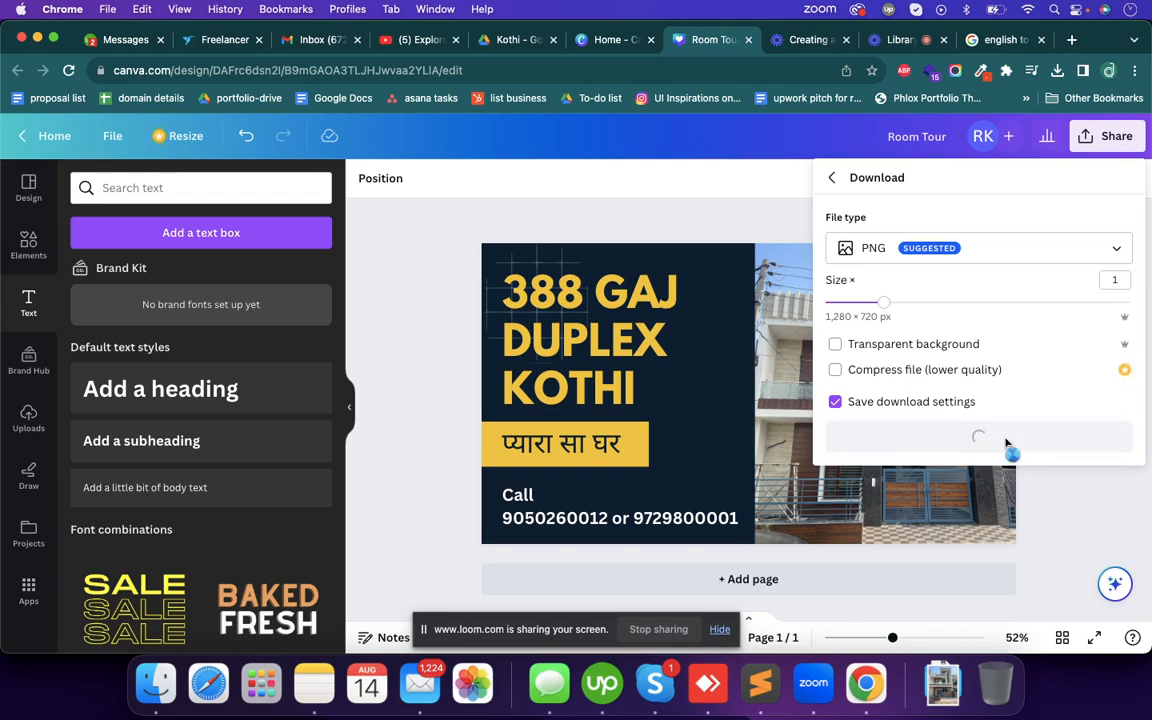